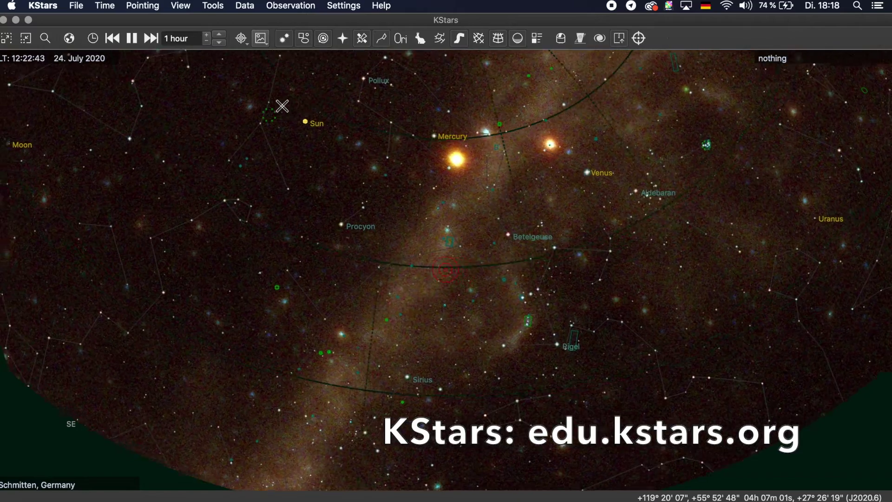
Show constellation art, briefly open Jupiter's Moons, and set the time step to 1 sec.
click(420, 39)
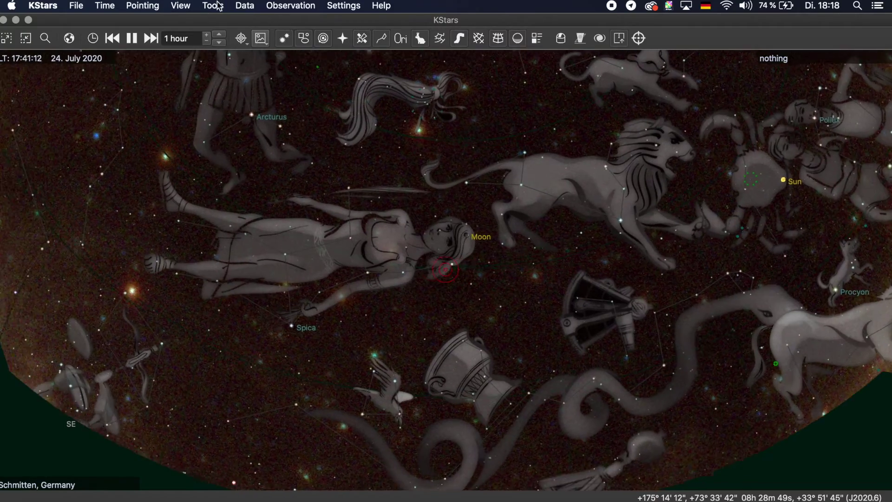
click(217, 6)
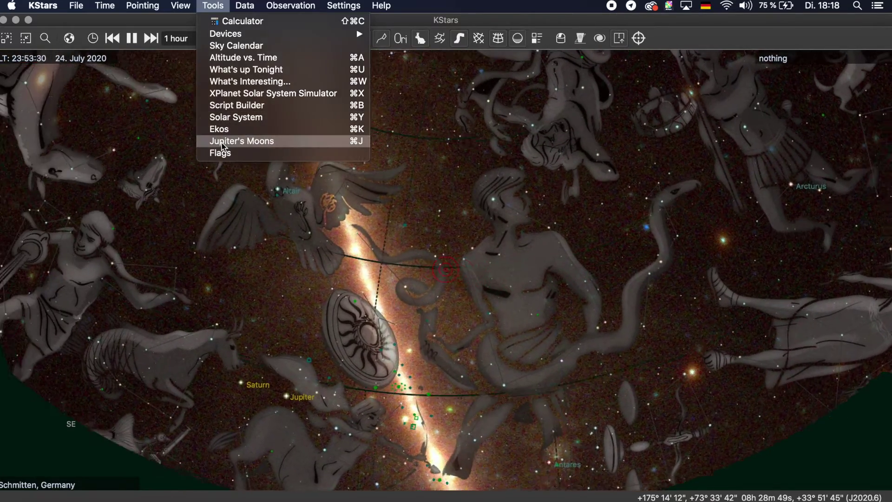
click(227, 141)
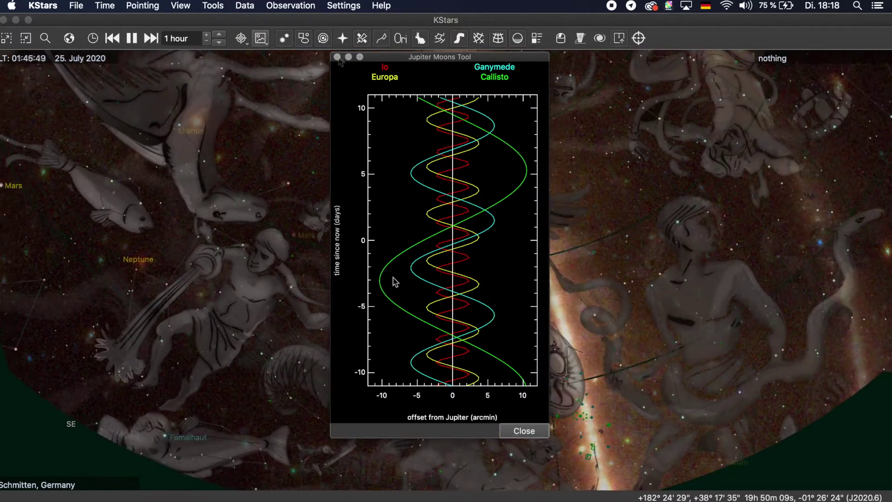
click(218, 43)
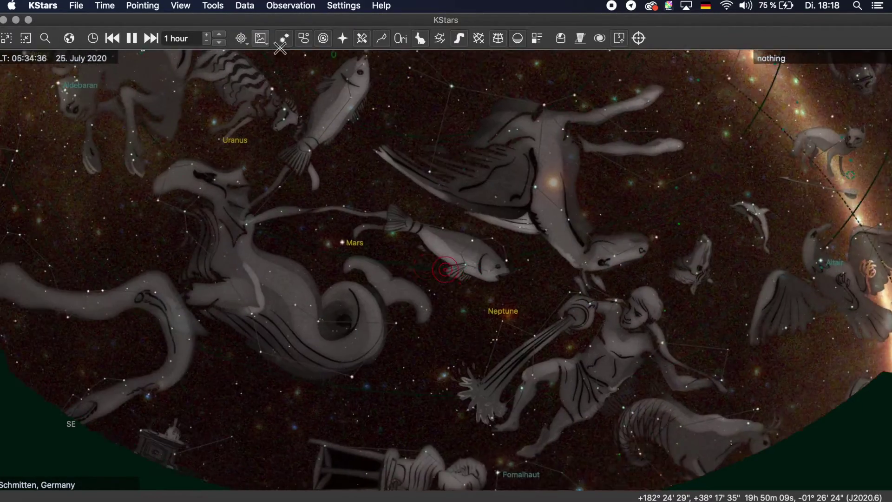
click(219, 43)
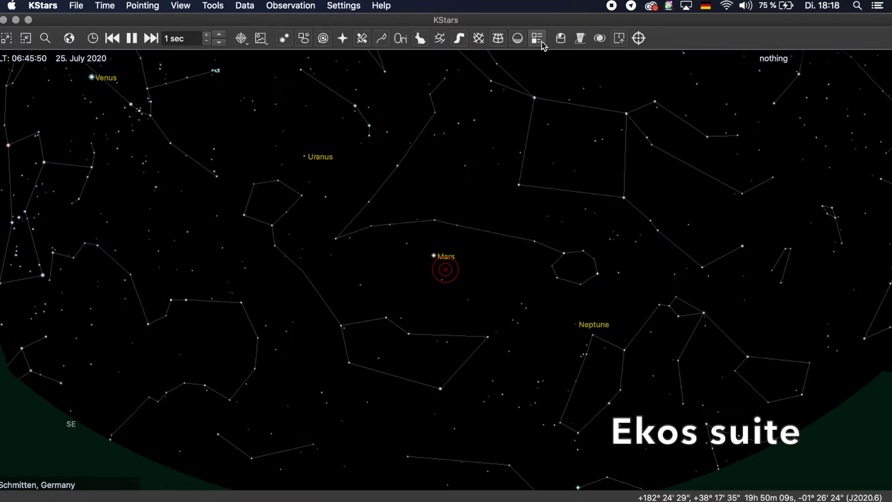
Bring up the Ekos panel over the sky map from the Toggle Ekos toolbar button.
click(566, 42)
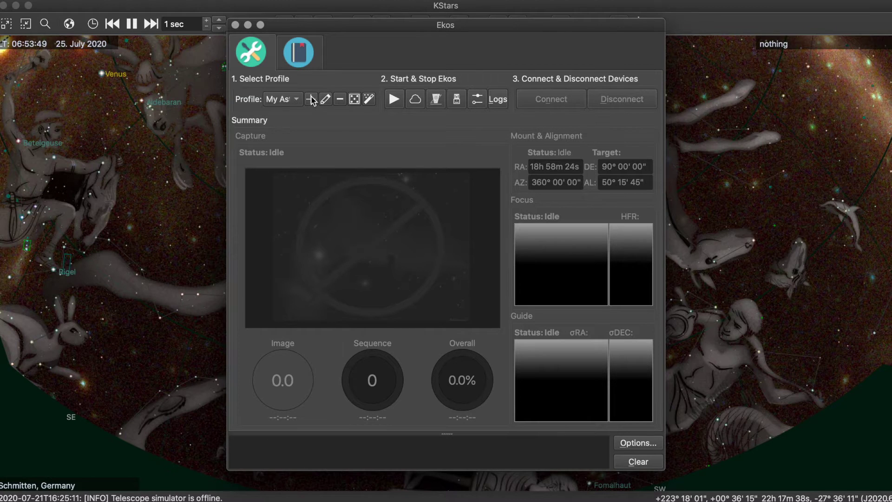
Create and save 'Test Profile' with the Telescope Simulator mount and ToupCam camera.
click(310, 99)
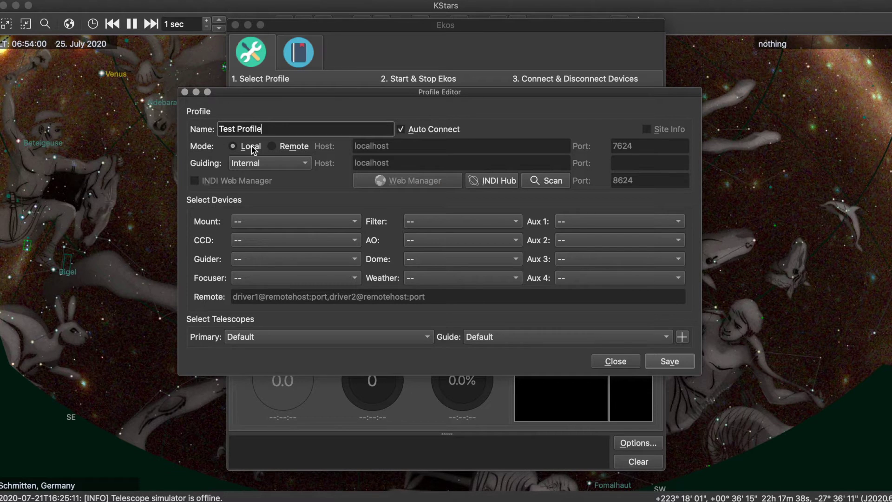
click(286, 221)
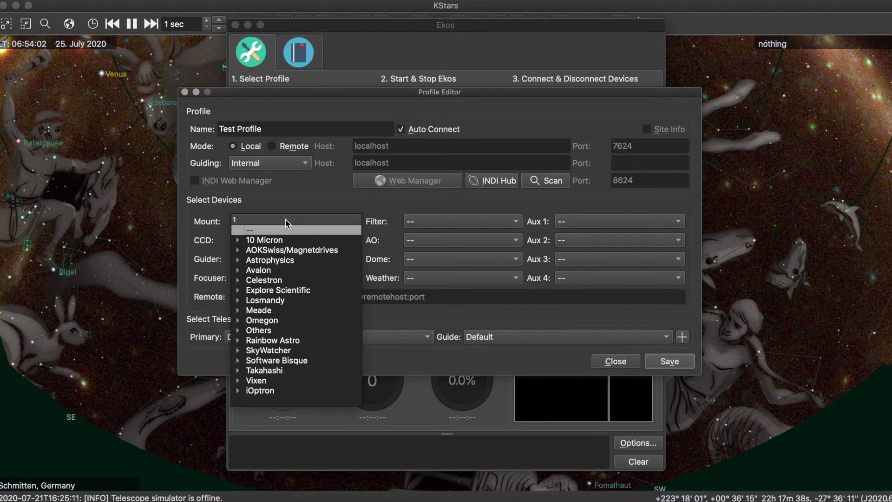
click(239, 330)
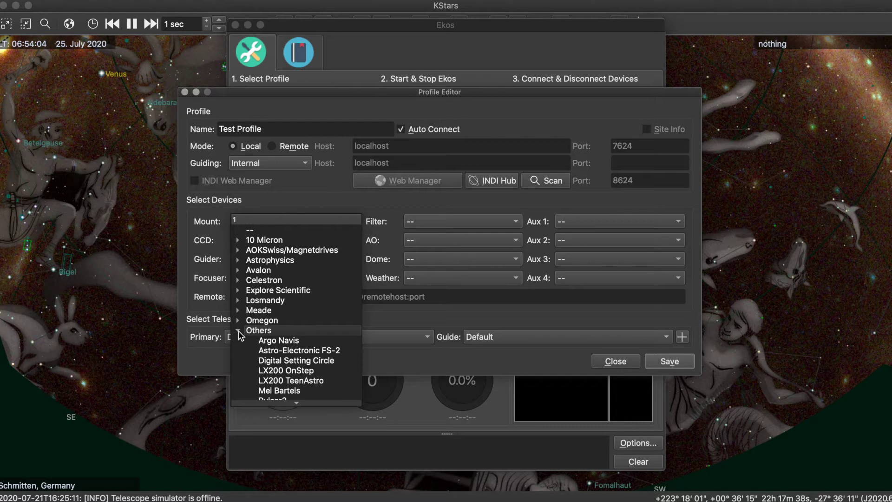
scroll(294, 349, down, 5)
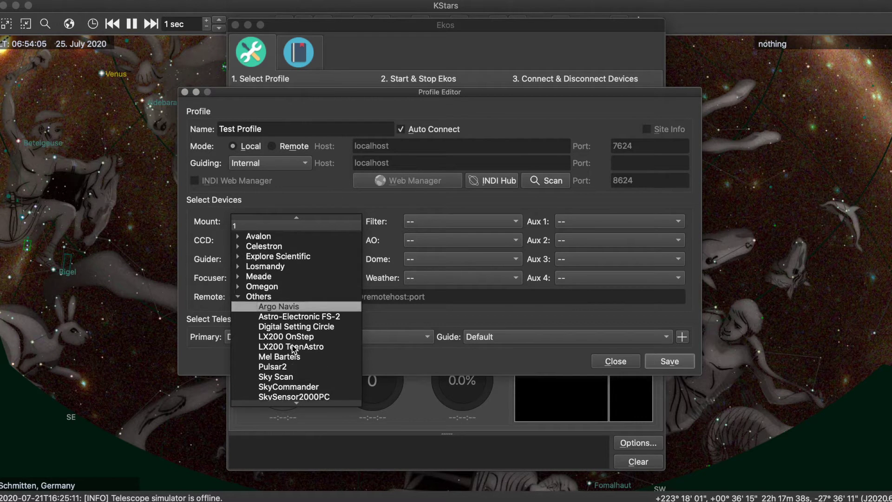
click(300, 377)
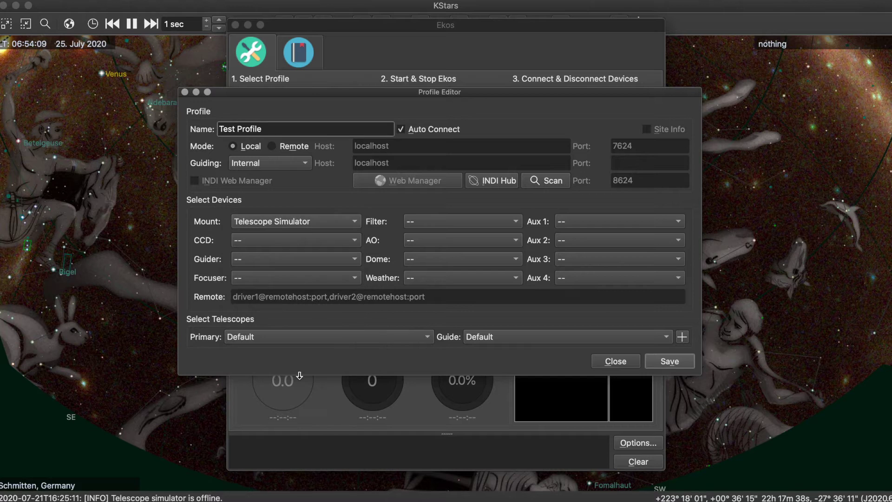
click(320, 248)
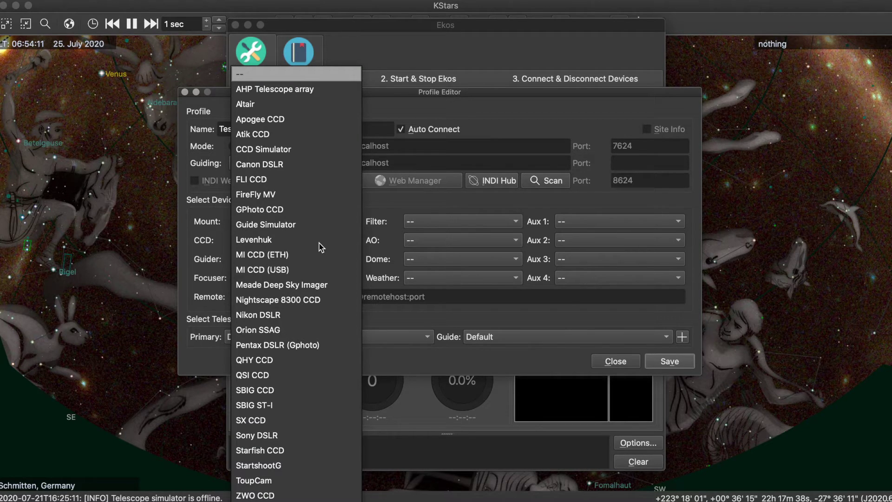
click(284, 481)
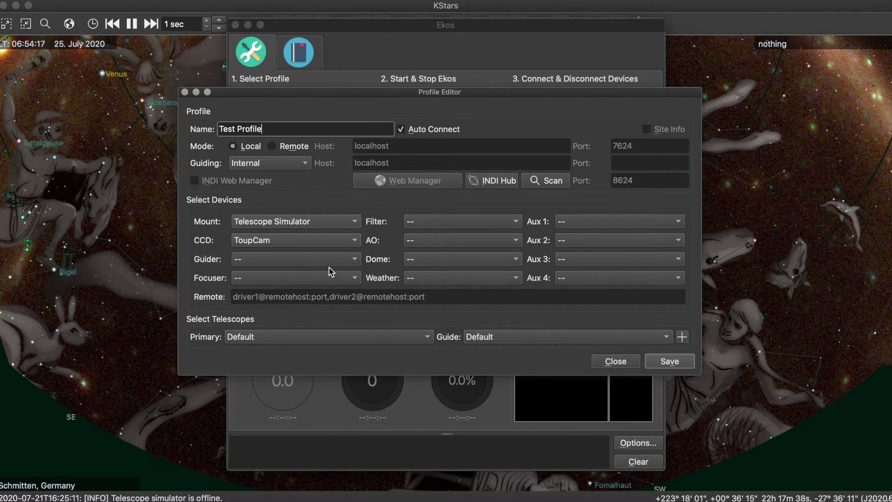
click(661, 363)
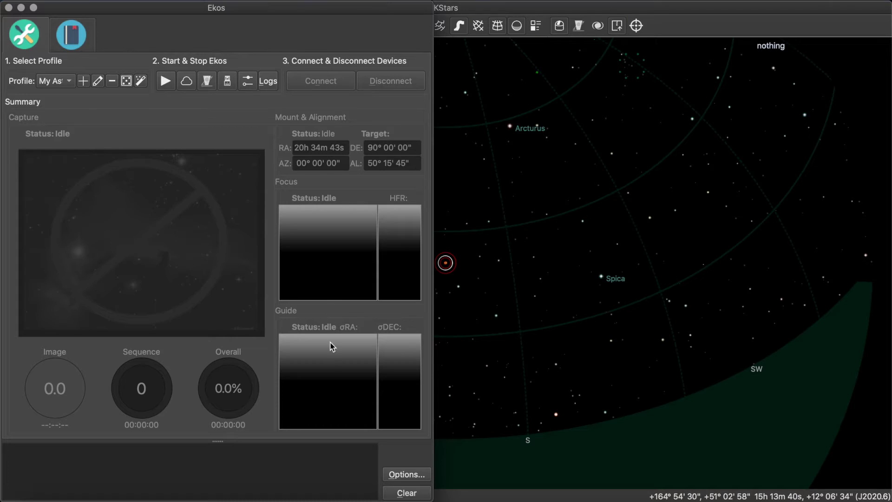
Start Ekos, check the Toupcam G3M178C driver tab, then switch to the Capture module.
click(166, 82)
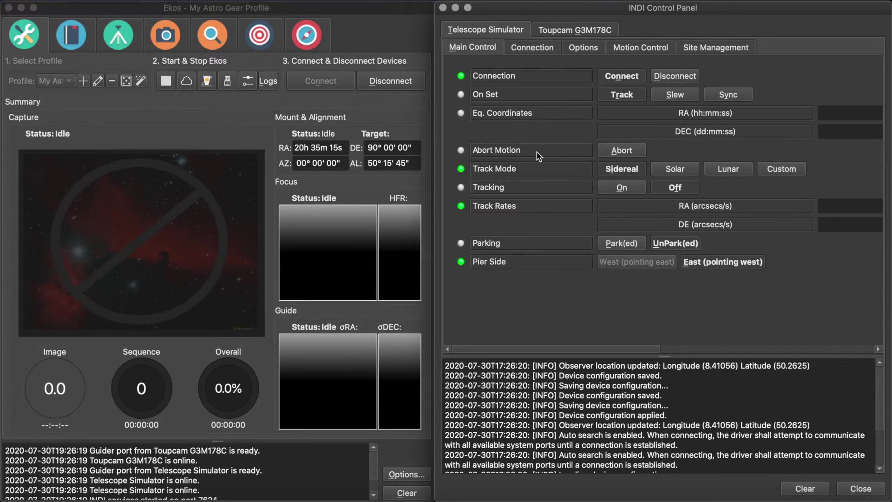
click(580, 27)
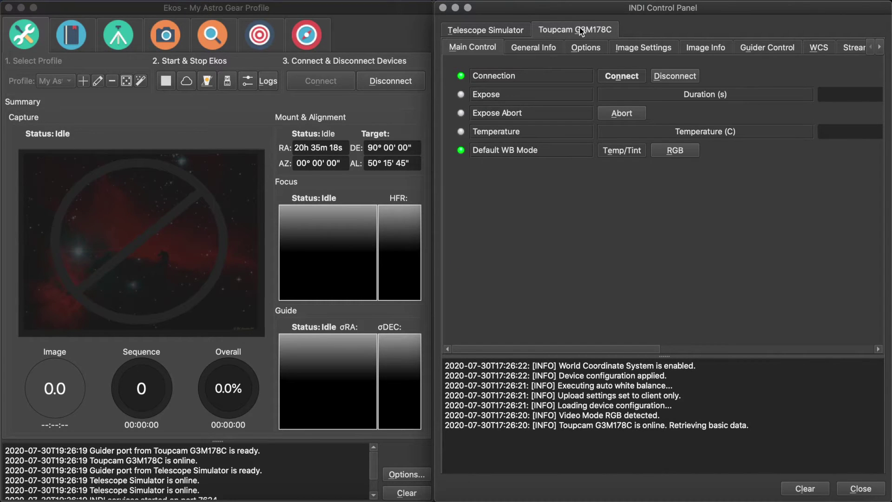
click(161, 40)
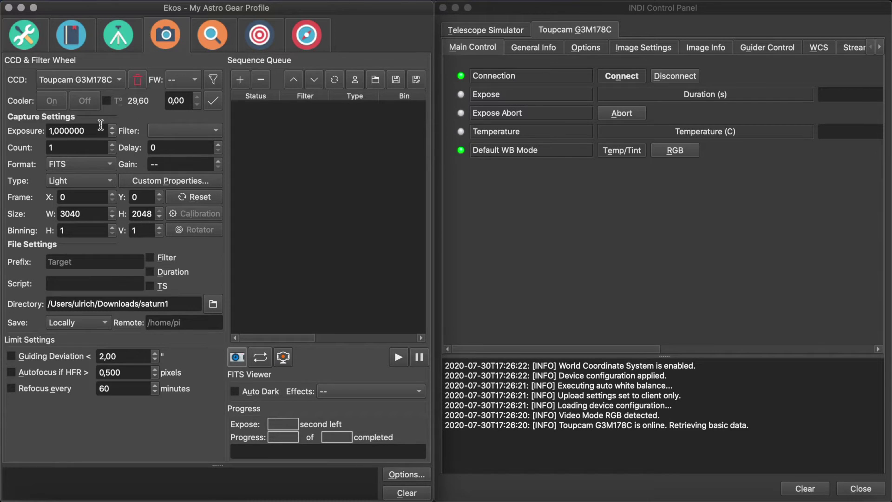
Step through the Toupcam G3M178C driver tabs to Levels and widen the control panel.
click(548, 47)
click(595, 47)
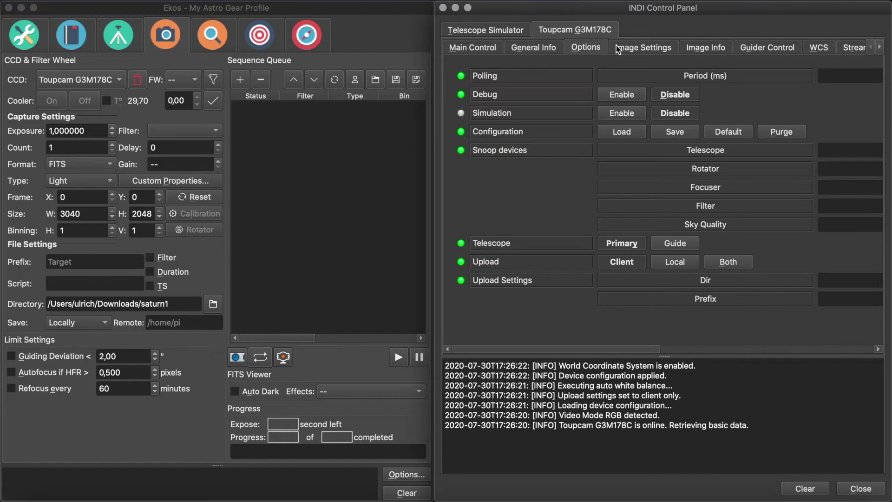
click(645, 48)
click(705, 48)
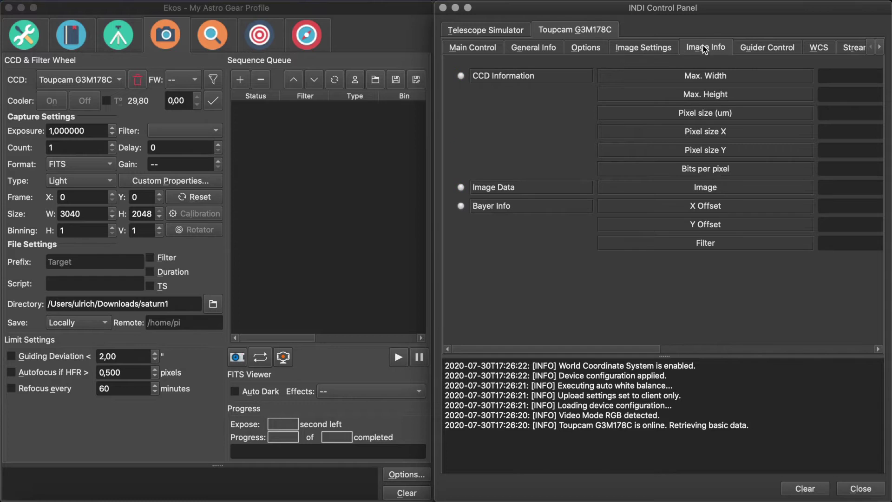
click(759, 47)
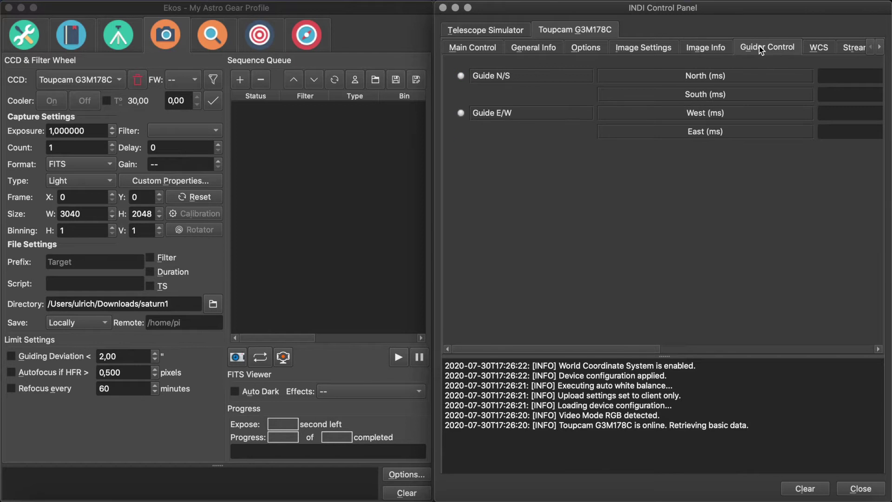
click(819, 48)
click(882, 47)
click(882, 47)
click(883, 49)
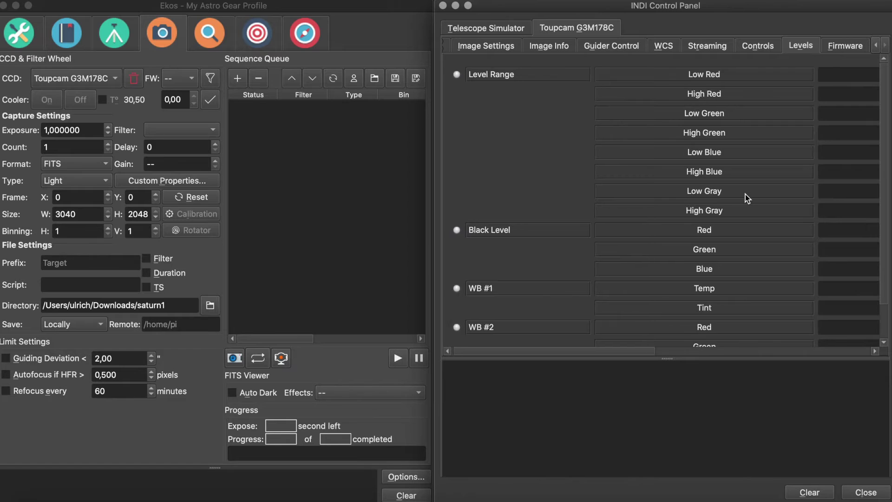
scroll(747, 197, right, 2)
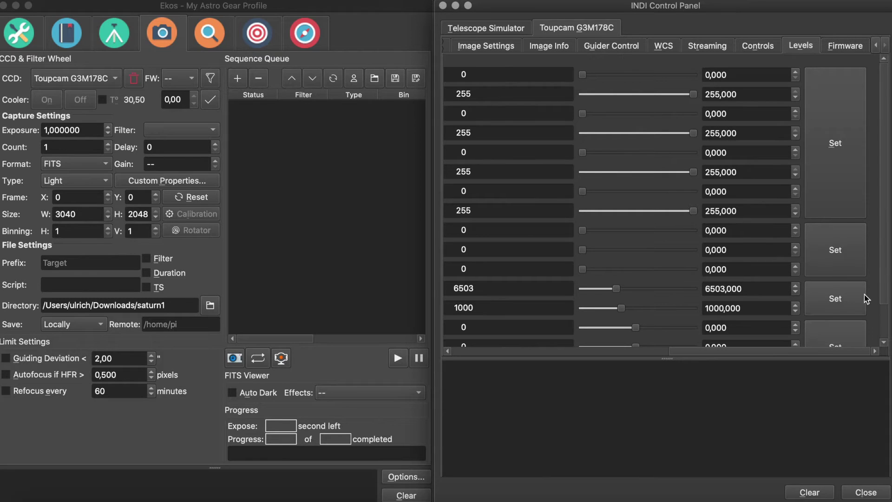
drag(435, 279, 0, 255)
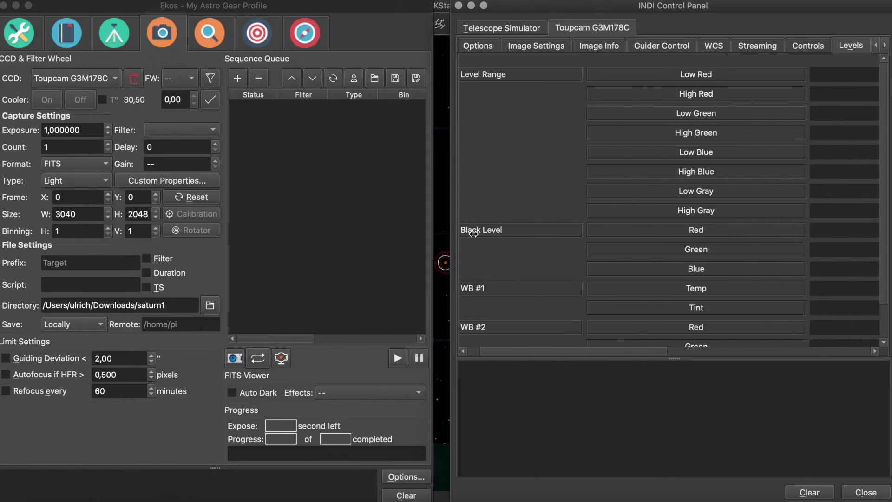
Start framing to preview the camera image.
click(258, 358)
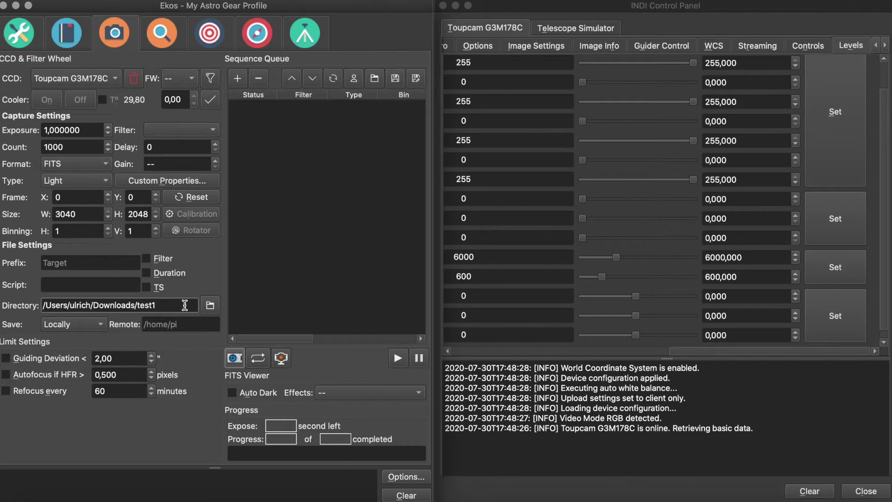
Set prefix test1 and a 0,001 s exposure, queue the job, and start the sequence.
click(123, 263)
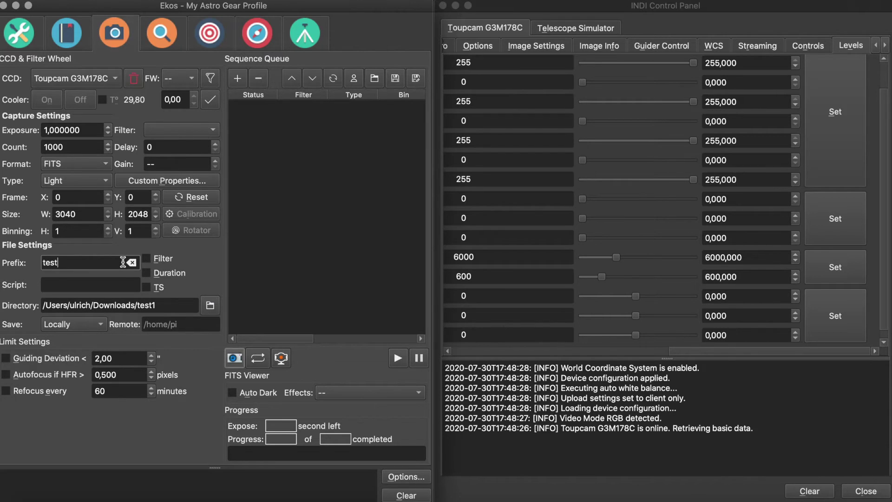
drag(81, 130, 3, 132)
text(,0)
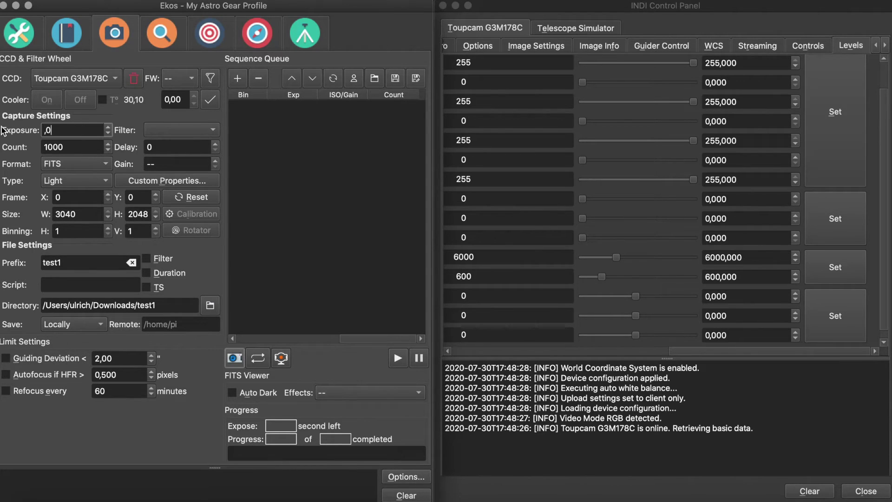
text(01)
key(Tab)
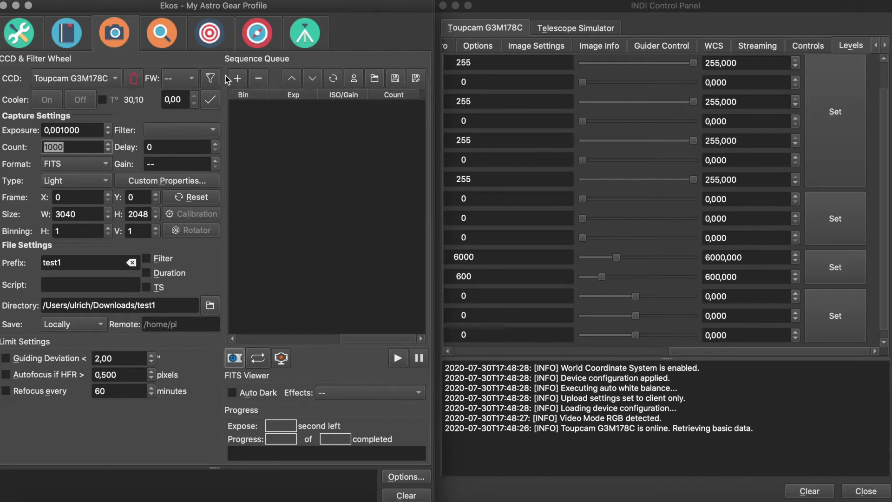
click(237, 79)
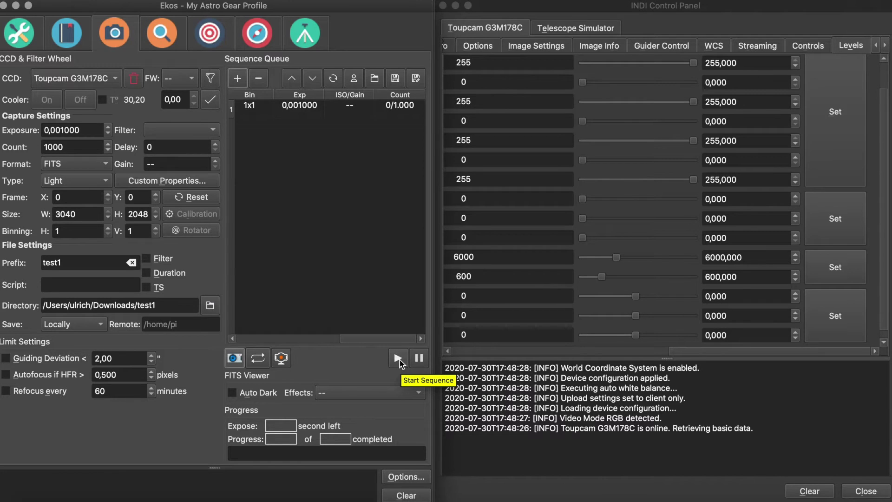
click(399, 358)
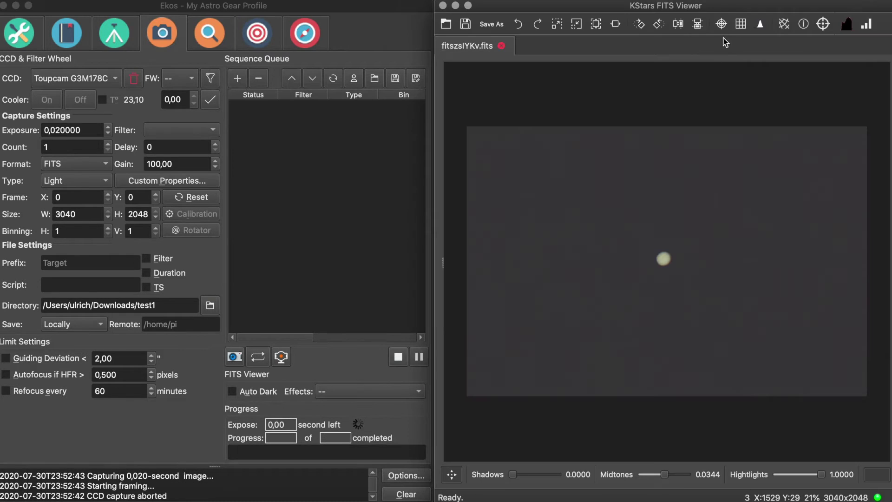
Overlay crosshair and grid, stop framing, and set subframe X 1350, Y 950, 300×200.
click(725, 29)
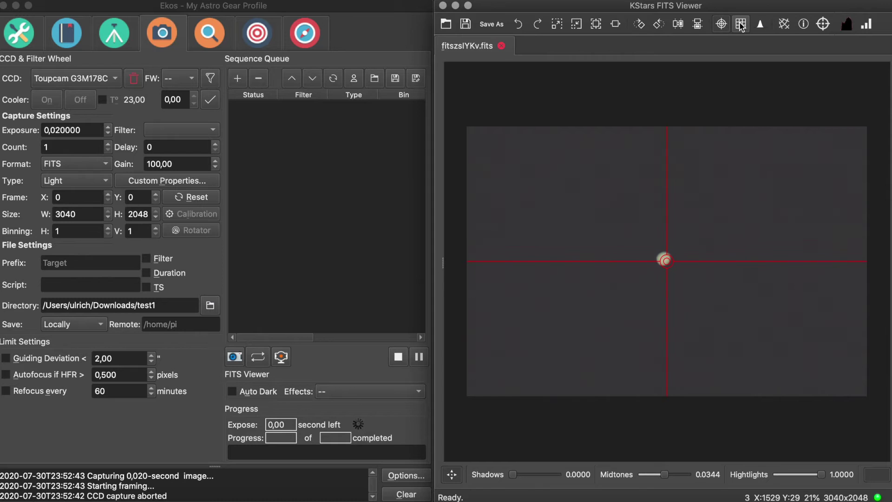
click(742, 25)
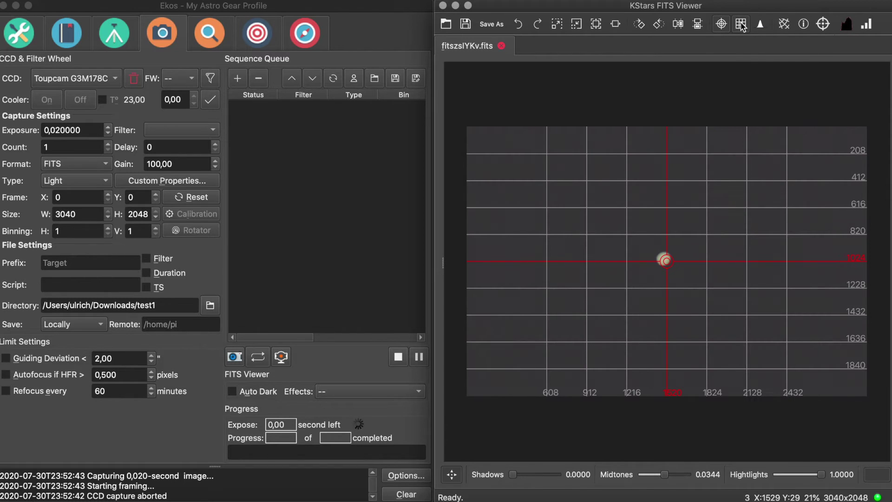
click(398, 358)
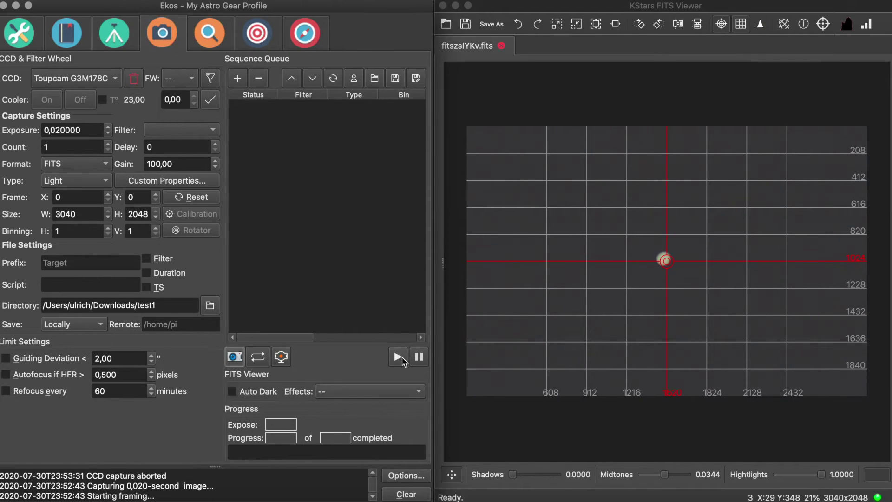
drag(81, 194, 30, 197)
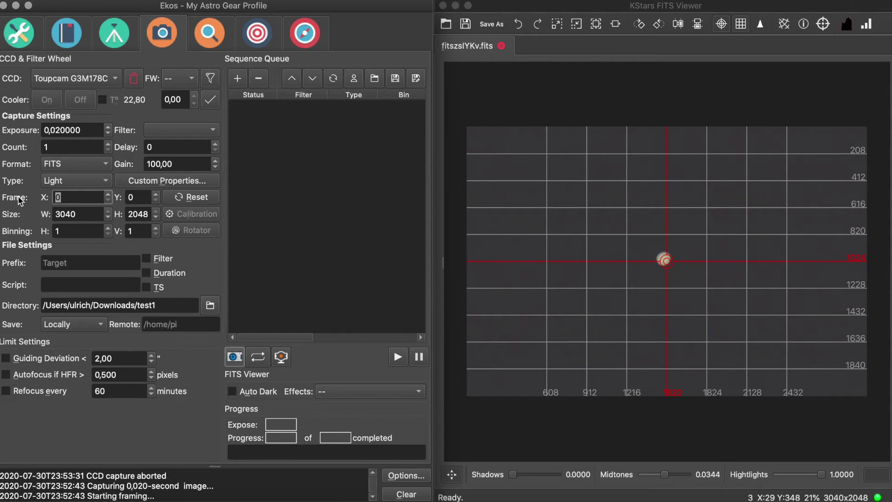
key(Tab)
text(9)
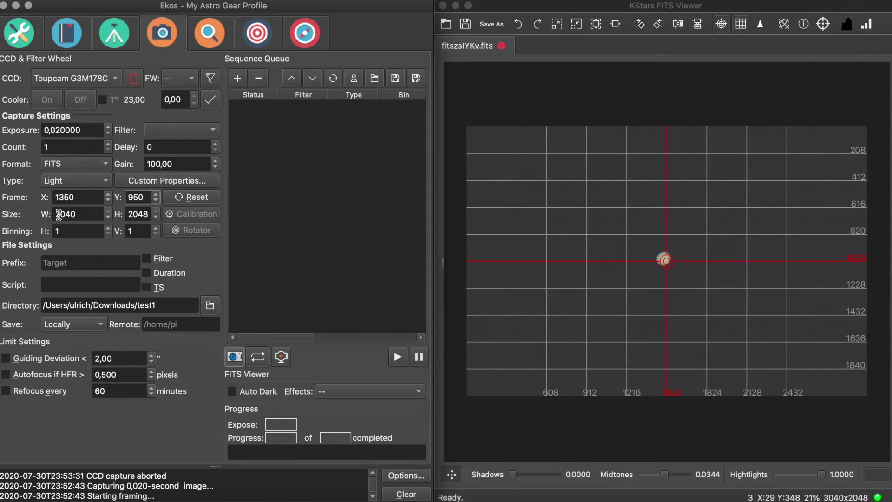
drag(85, 212, 5, 212)
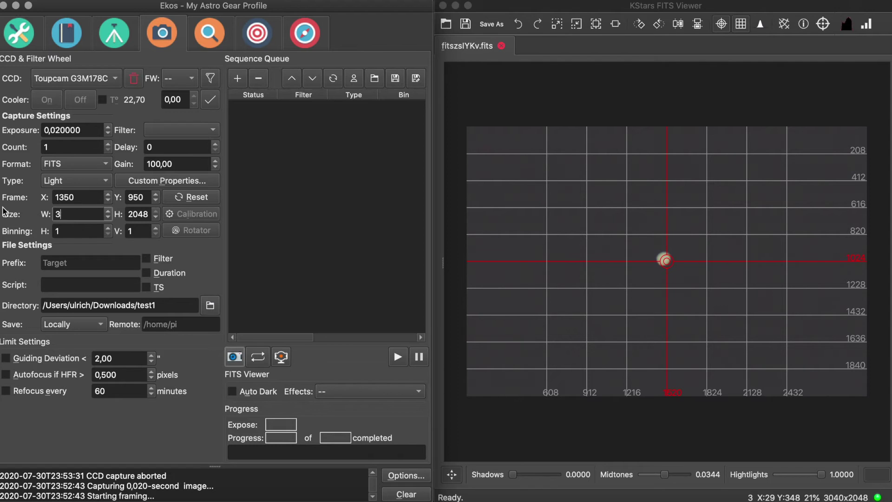
text(00)
key(Tab)
text(200)
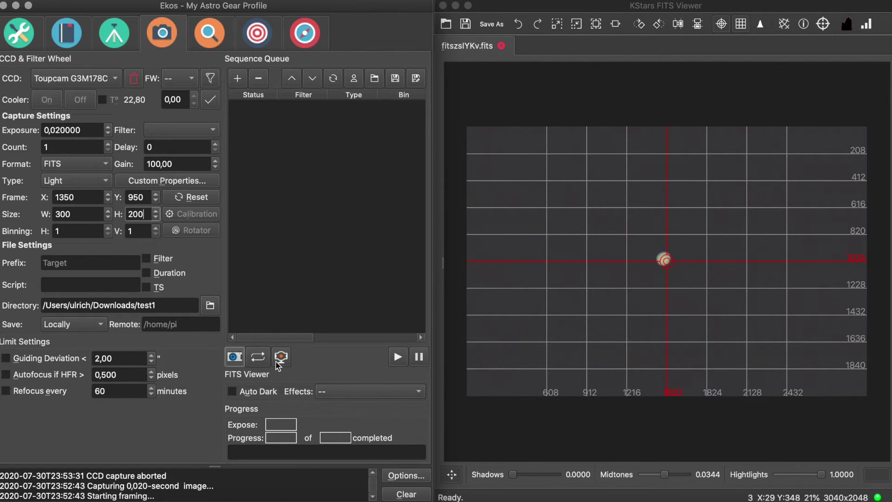
Restart framing on the cropped region and zoom in on the planet.
click(261, 360)
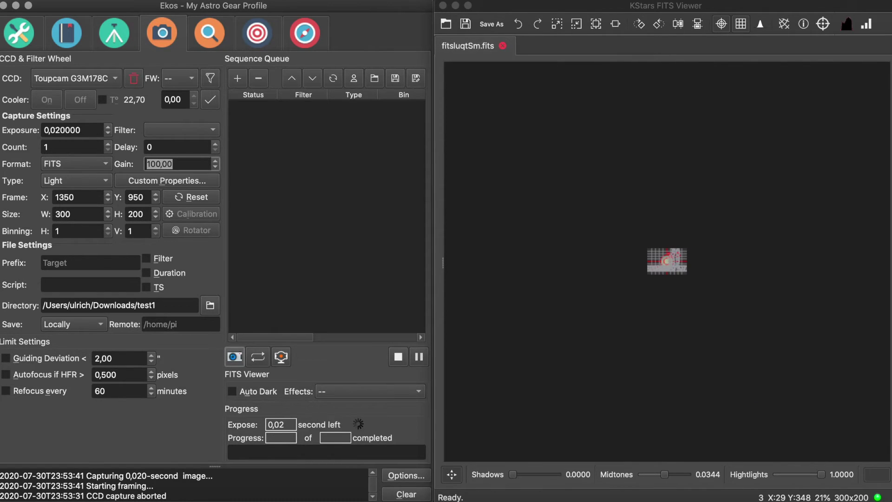
click(557, 26)
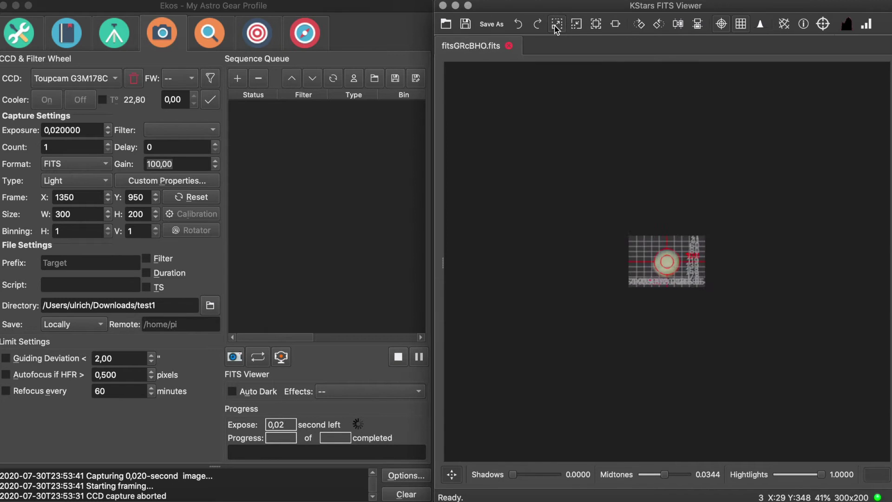
click(557, 25)
click(557, 26)
click(557, 26)
click(556, 26)
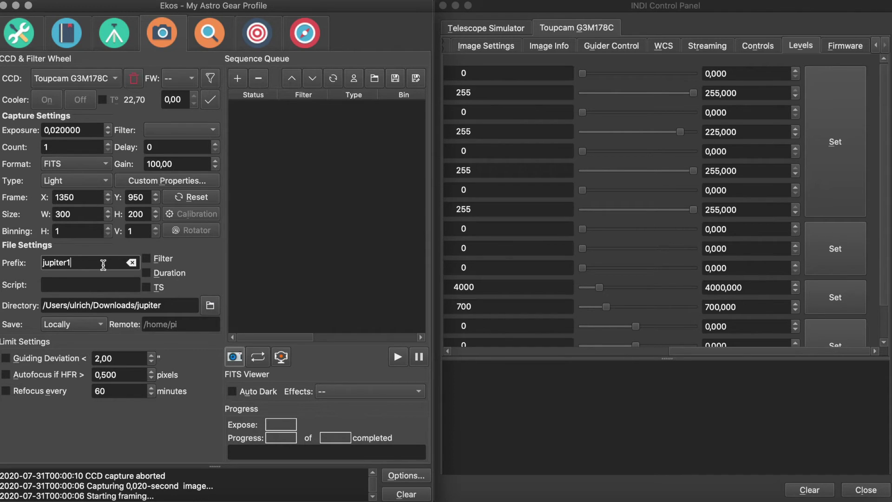
Start the live video, move its window aside, and set the temperature level to 5000.
click(281, 357)
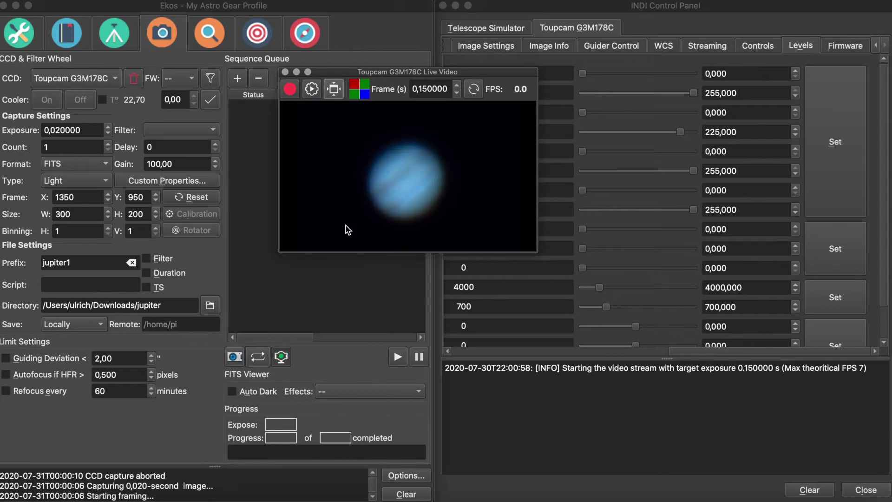
drag(395, 72, 267, 116)
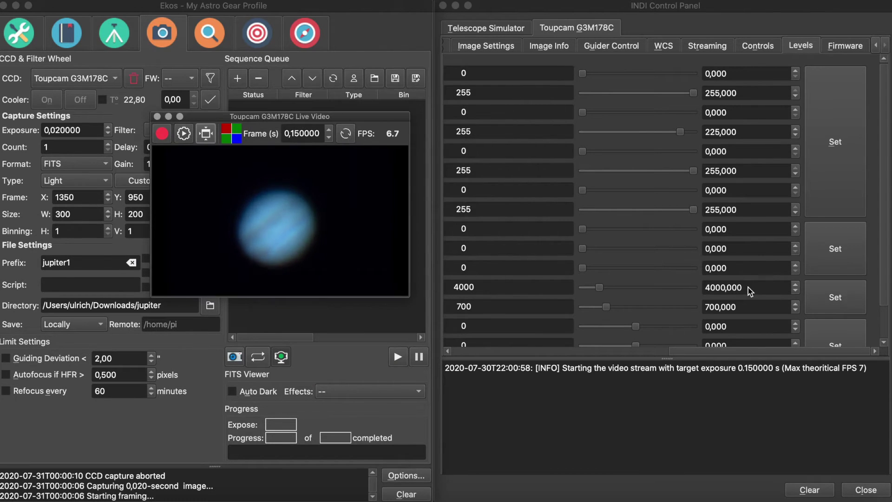
click(707, 288)
text(5)
key(Return)
Adjust the tint level from 700 to 630.
click(706, 307)
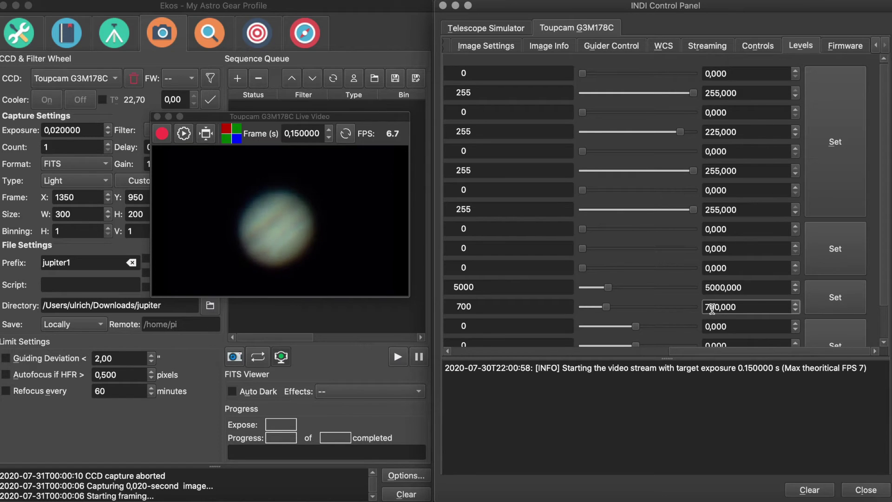
text(6)
key(Return)
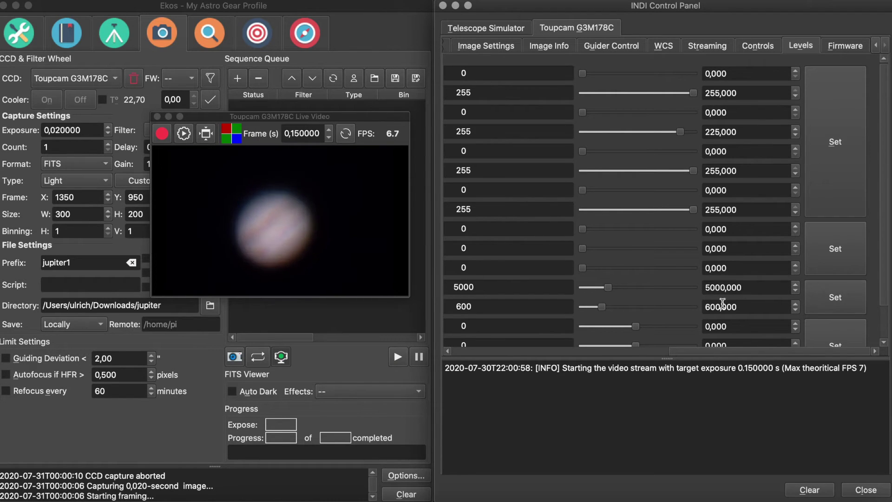
click(718, 308)
key(BackSpace)
text(5)
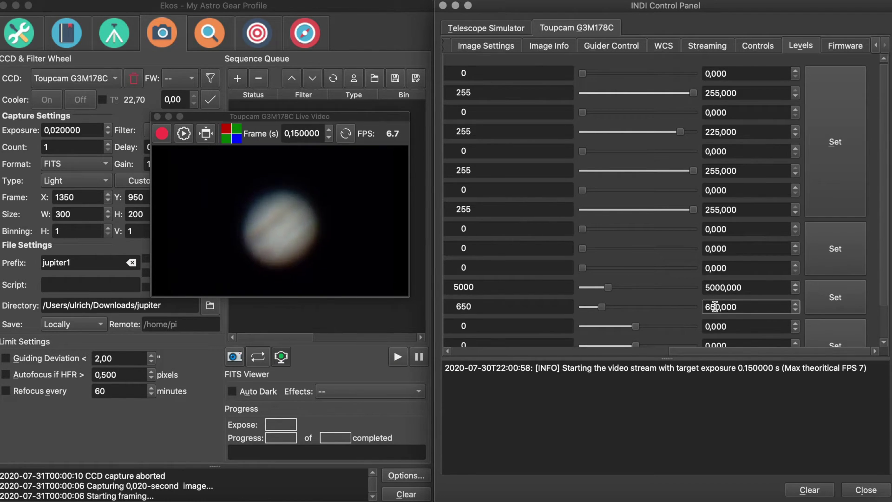
key(Return)
text(3)
key(Return)
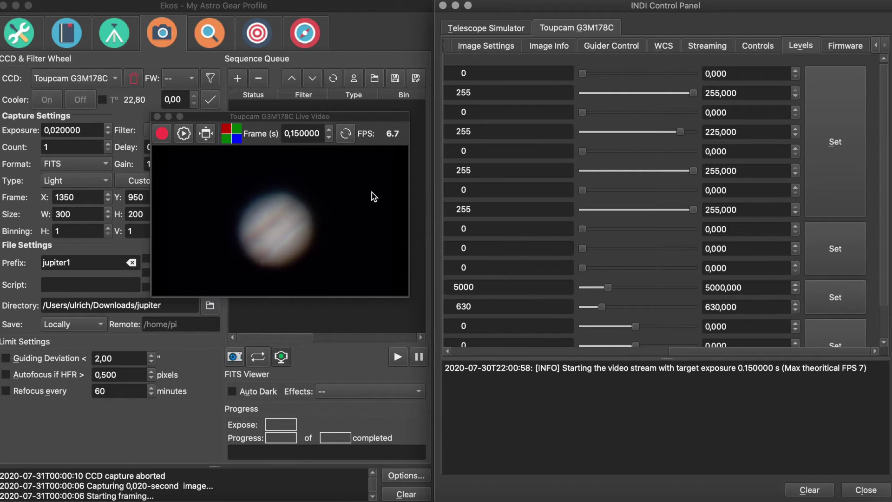
Set recording to a fixed 120-second duration and start recording the Jupiter video.
click(190, 135)
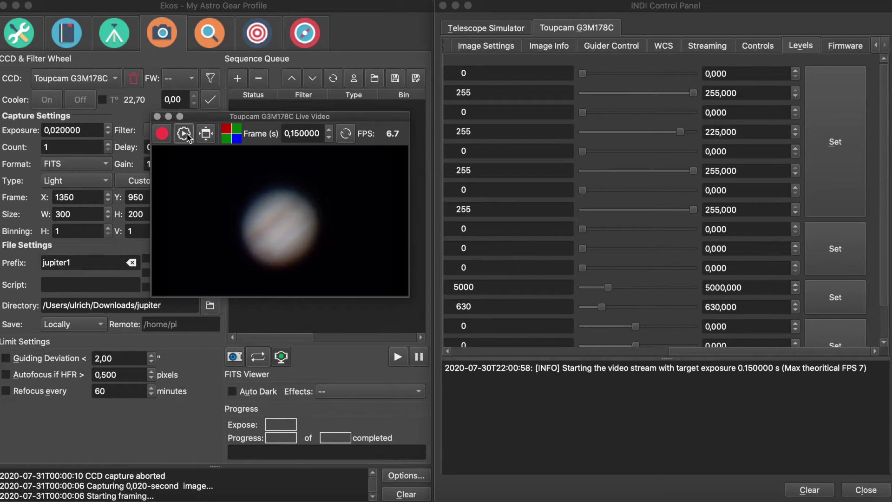
click(276, 208)
key(Tab)
text(120)
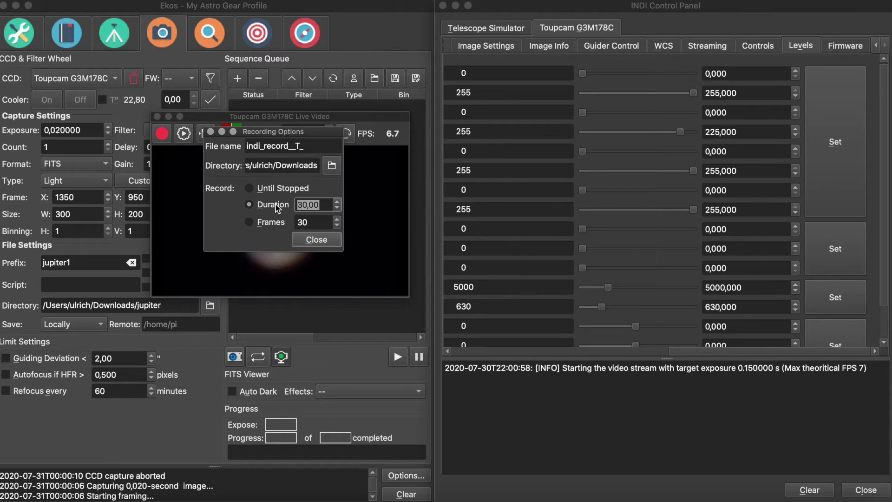
click(317, 241)
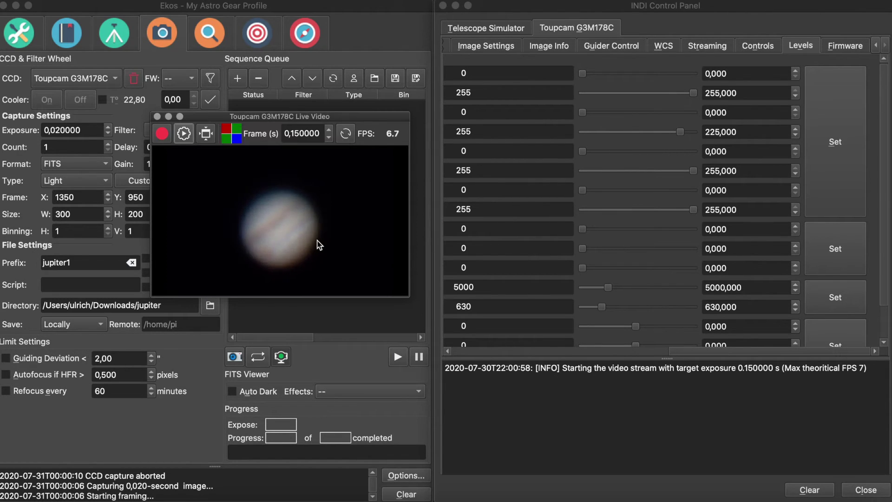
click(162, 134)
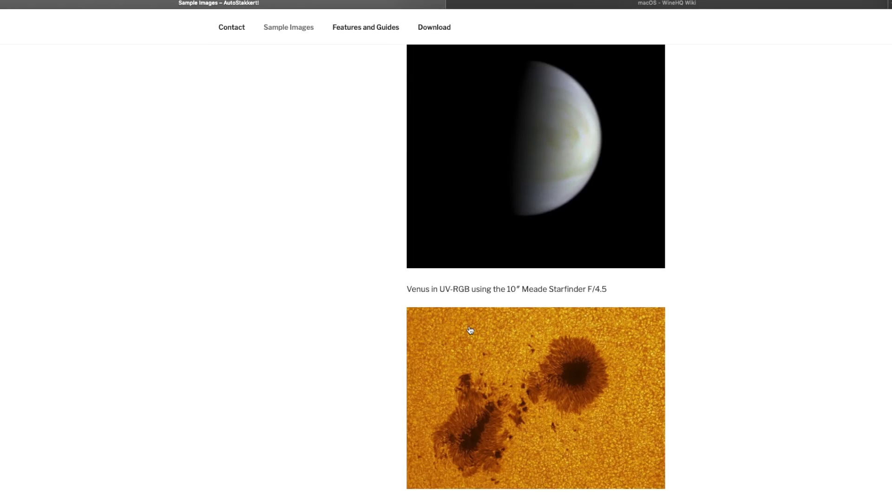
Scroll the Sample Images page and go to the AutoStakkert 3.1.4 download page.
scroll(478, 368, down, 10)
scroll(478, 371, down, 10)
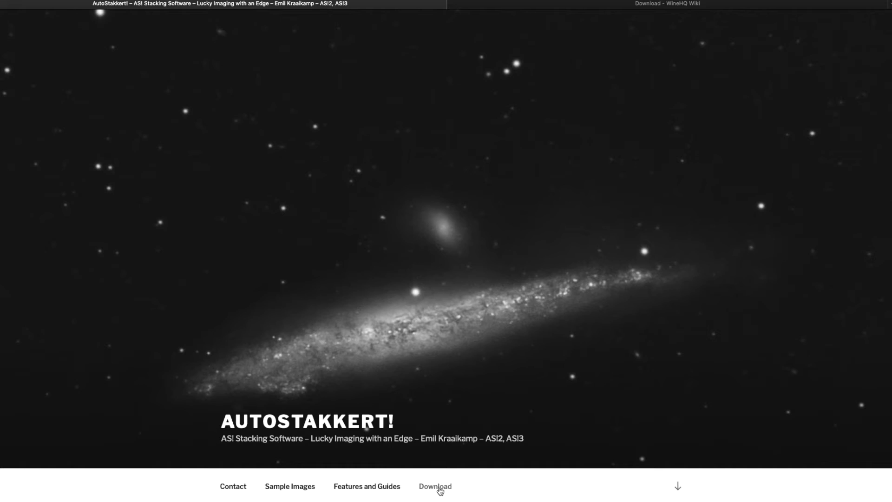
click(438, 487)
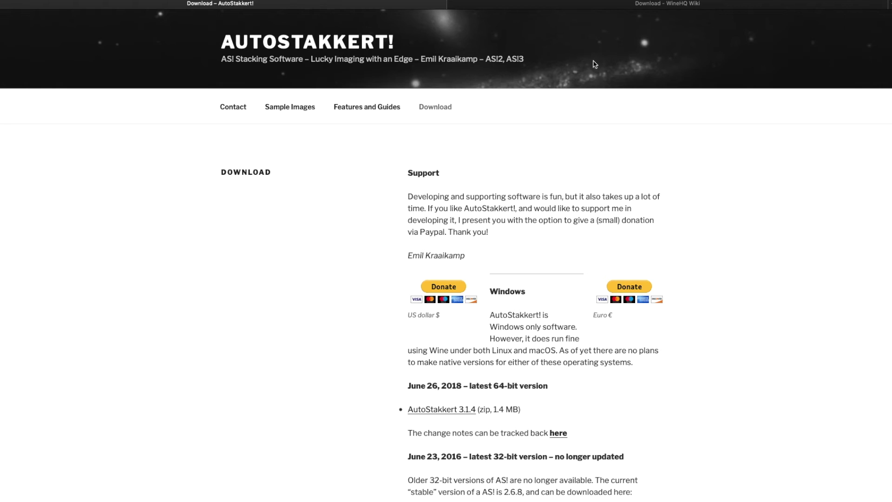
Open the WineHQ download wiki's instructions for installing Wine on macOS.
click(604, 6)
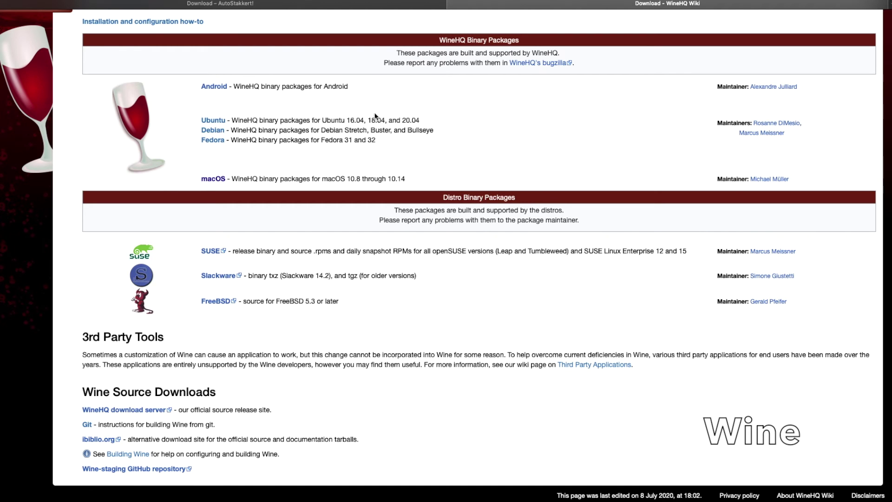
click(211, 179)
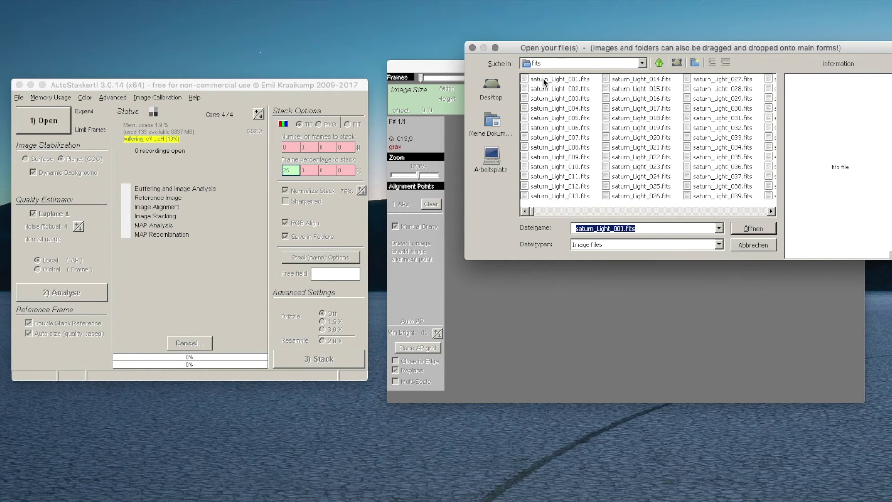
click(543, 79)
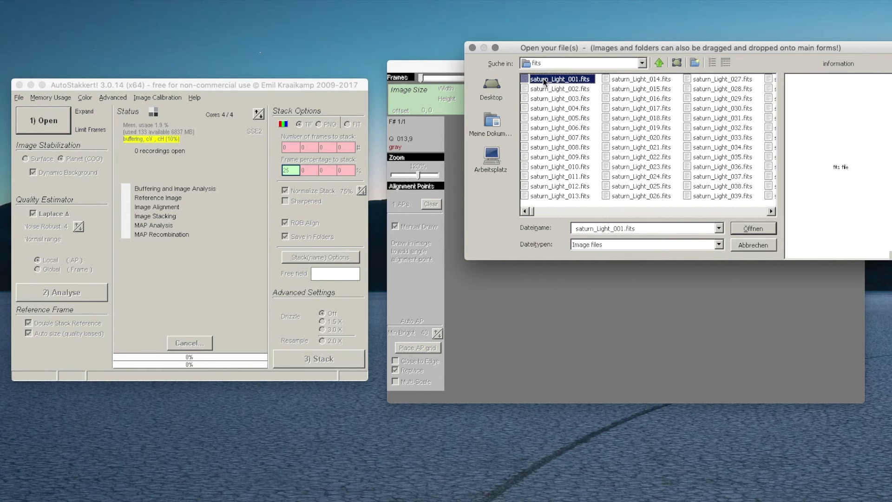
Select every saturn_Light frame through saturn_Light_999.fits and open them together as one recording.
drag(532, 211, 781, 210)
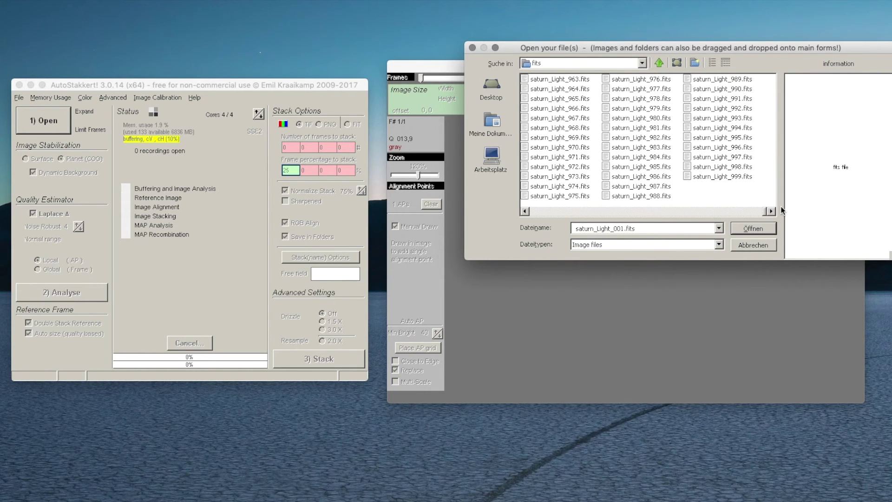
shift+click(723, 176)
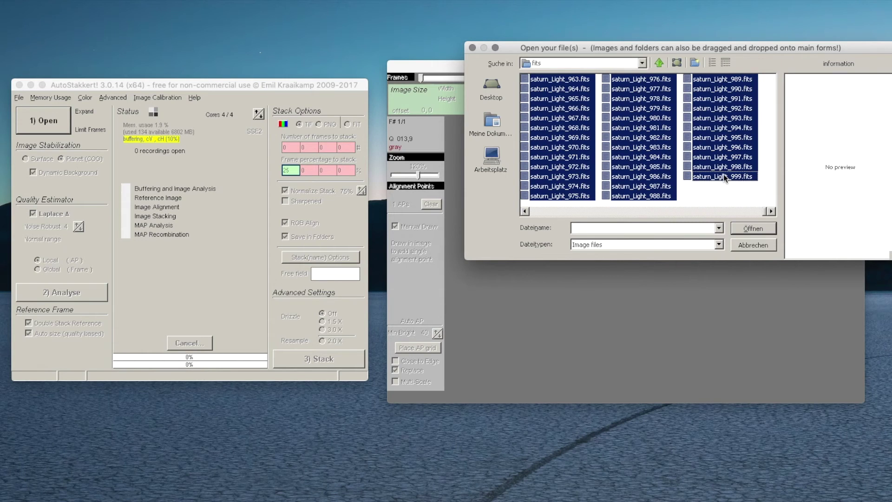
click(759, 228)
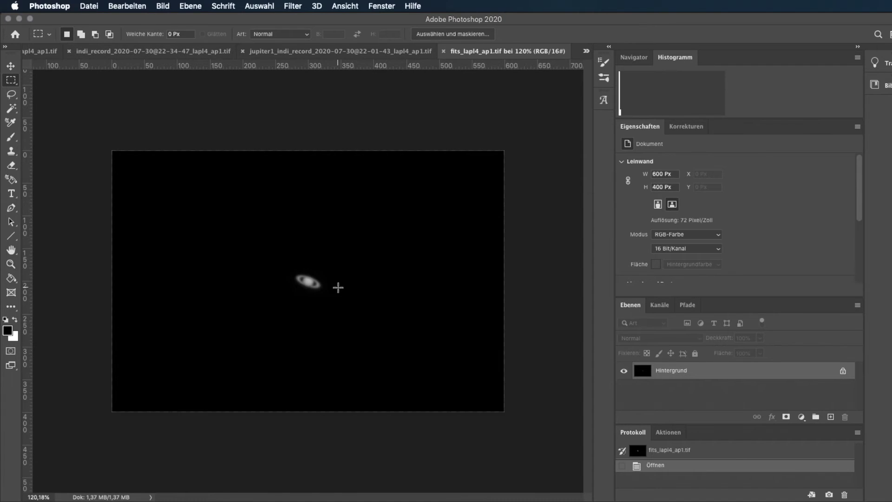
Enlarge the Saturn image to 400 percent, making it 2400x1600 px.
click(162, 6)
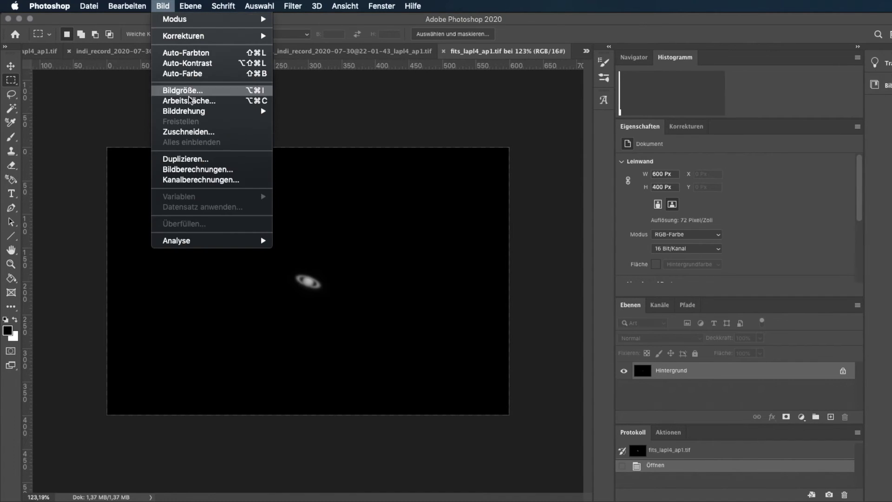
click(189, 91)
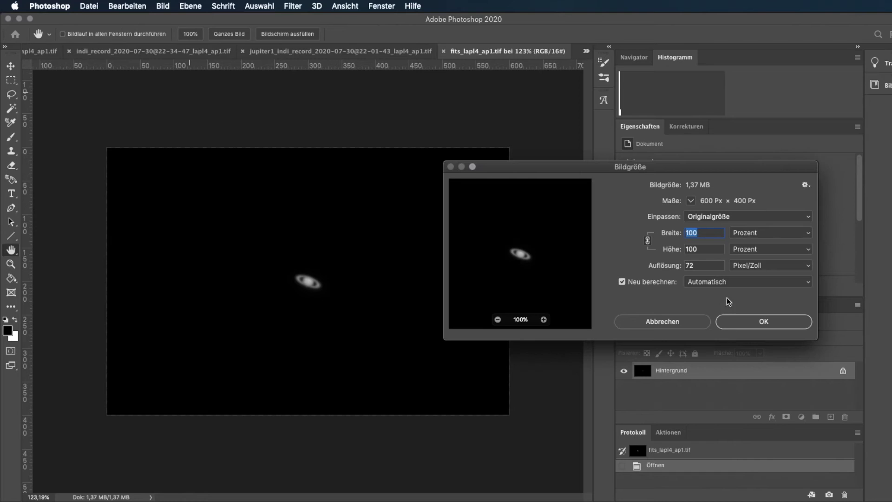
text(400)
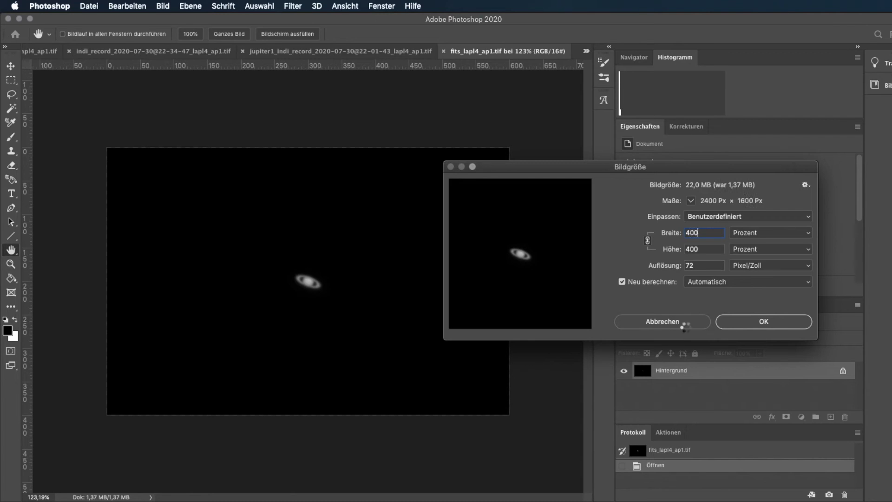
key(Return)
key(m)
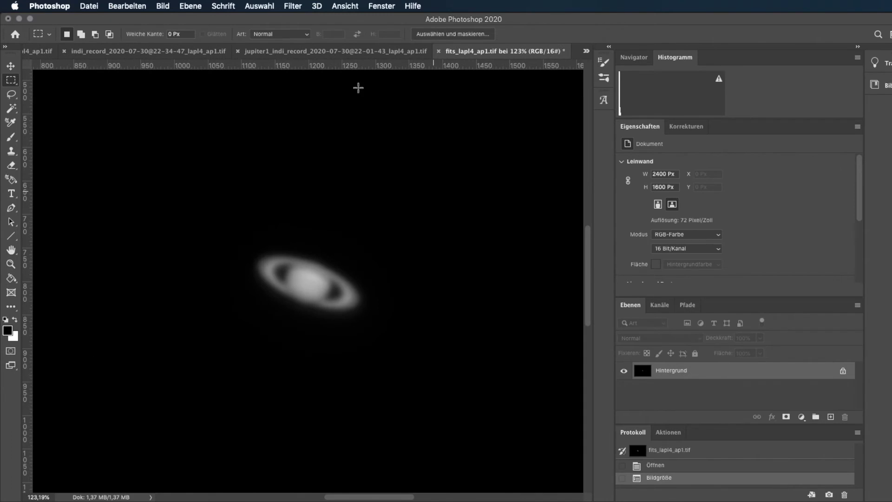
Open Selektiver Scharfzeichner and lower its Stärke to 450 %.
click(298, 8)
mouse_move(332, 157)
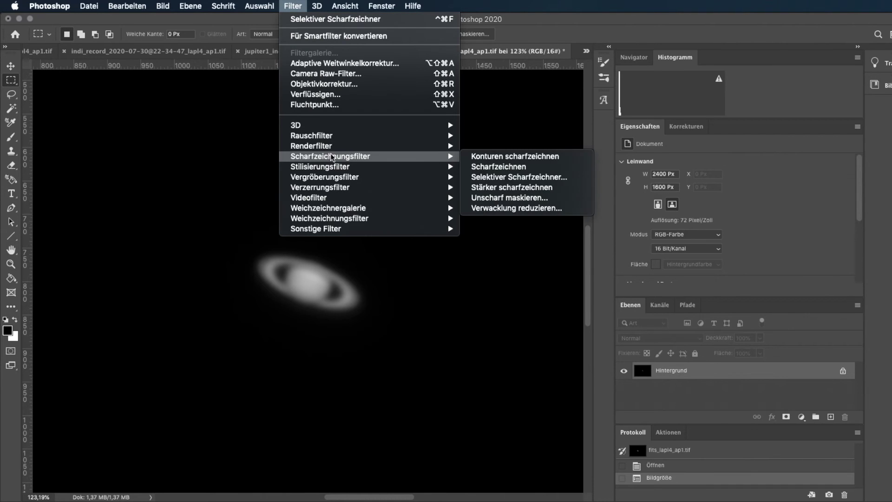
click(510, 184)
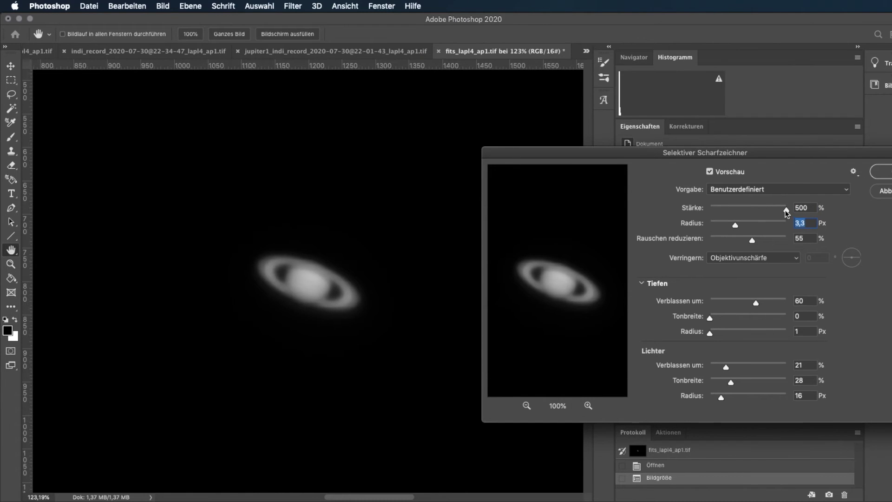
drag(786, 209, 780, 213)
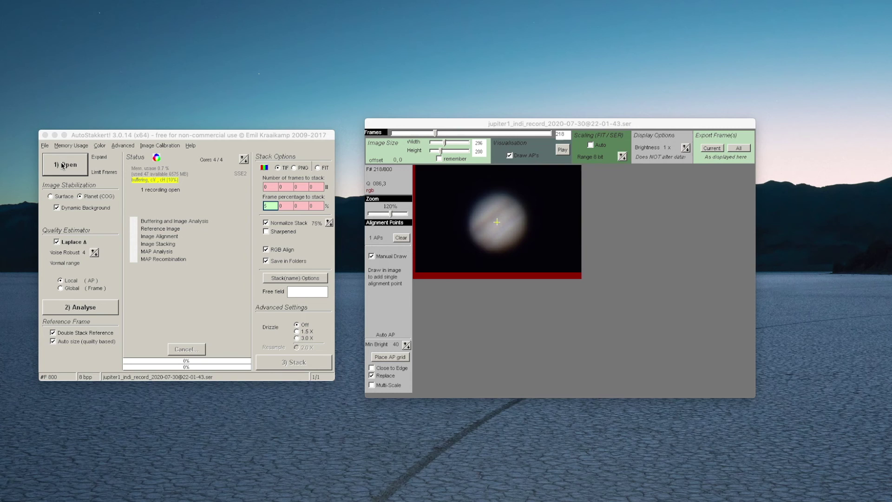
Load the jupiter1 SER file, choose Planet (COG) stabilisation and analyse all frames.
click(65, 164)
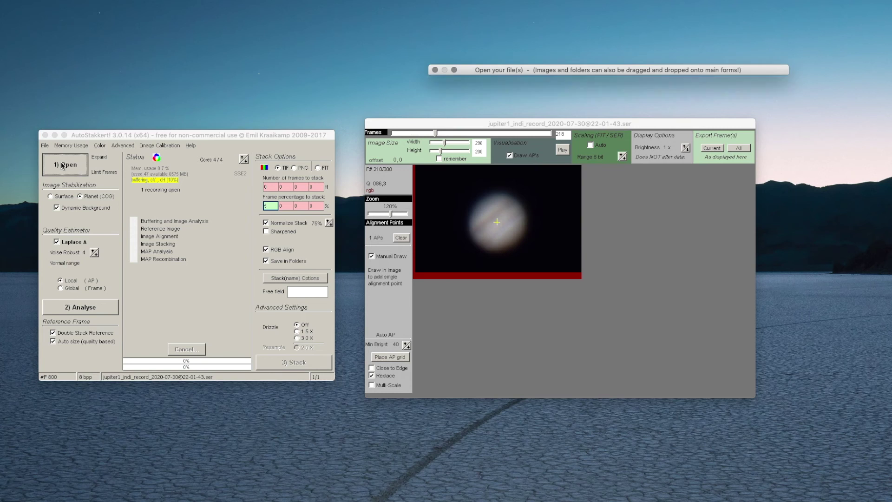
double_click(569, 112)
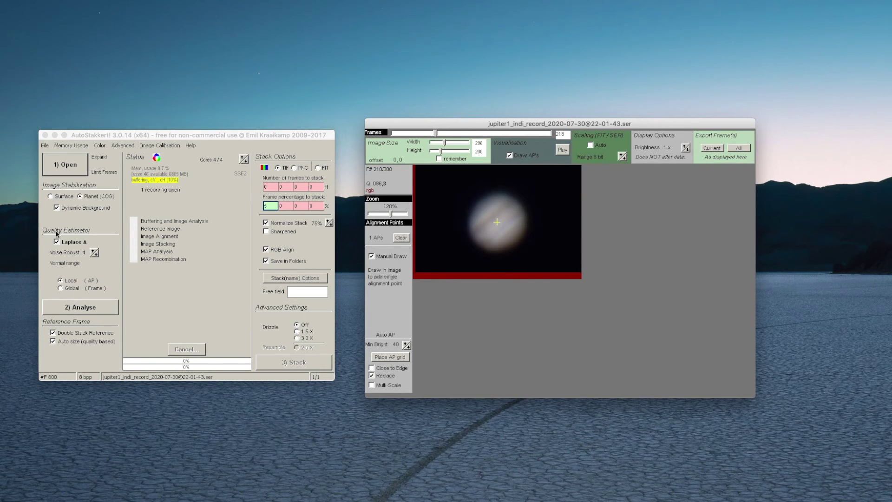
click(80, 196)
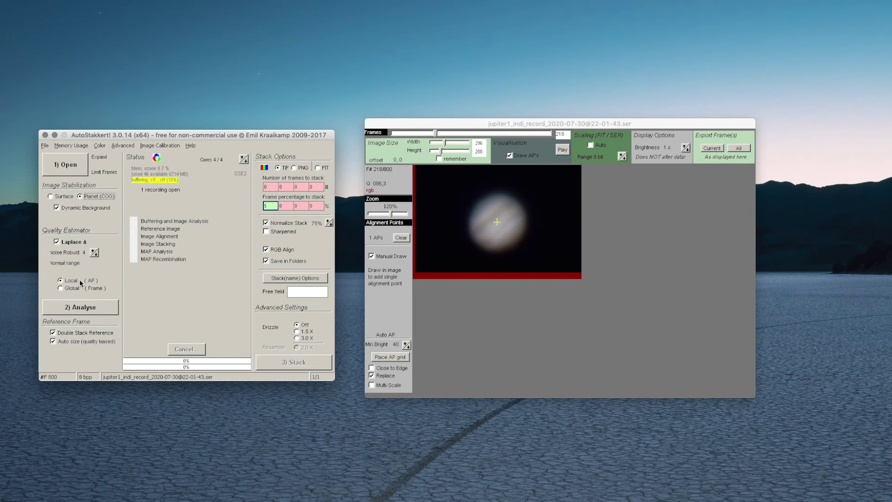
click(82, 309)
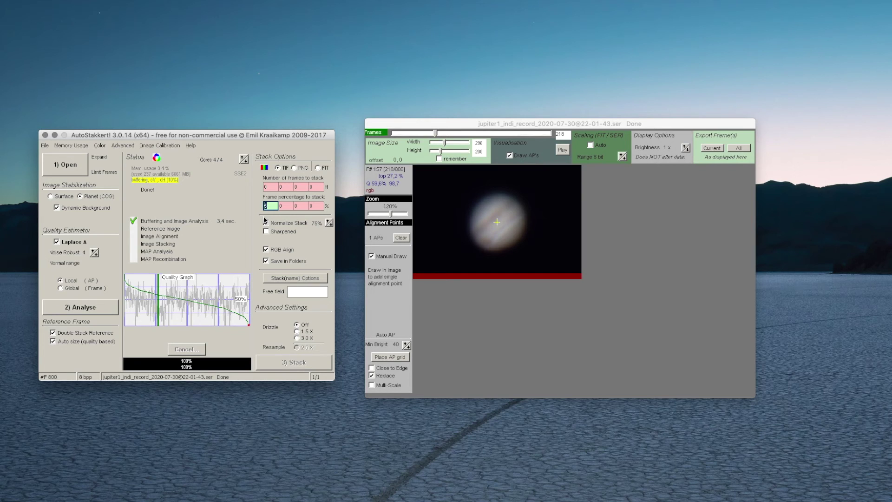
Stack the best 25 % of Jupiter frames using a reference box drawn around the planet.
key(Tab)
drag(456, 186, 538, 261)
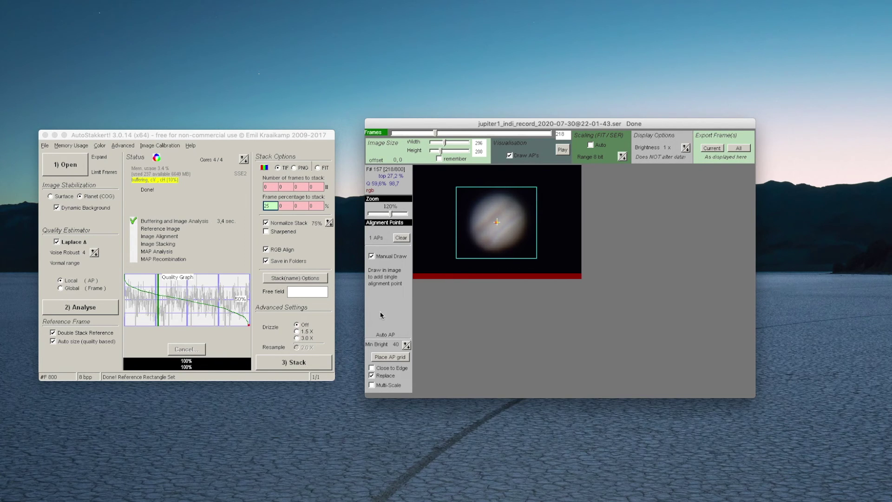
click(310, 363)
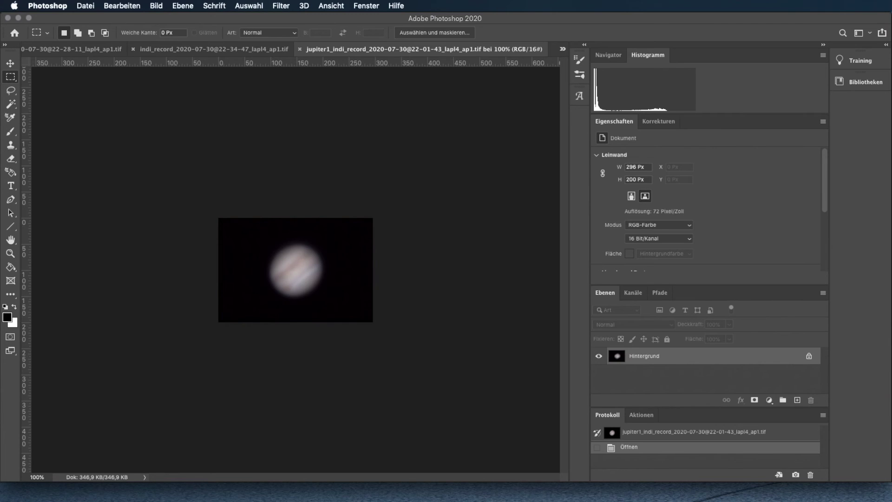
Enlarge the stacked Jupiter image to 400 % in Bildgröße.
click(156, 5)
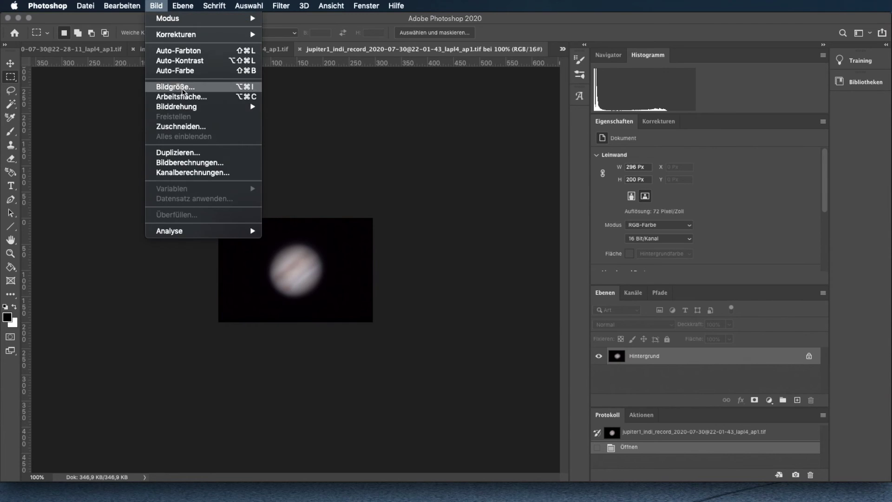
click(182, 88)
text(400)
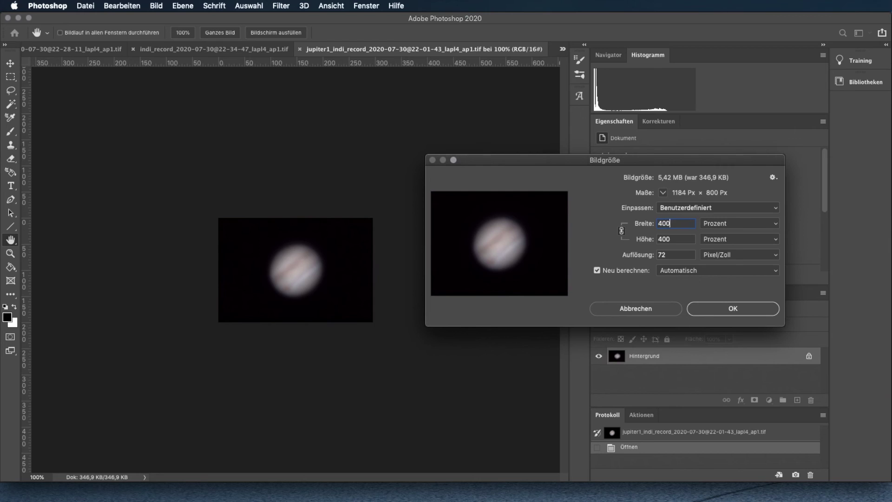
text(m)
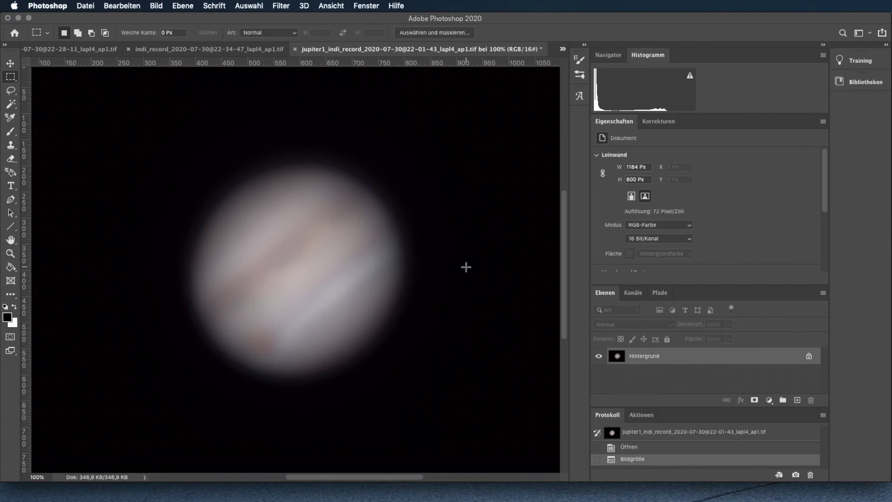
key(ctrl+0)
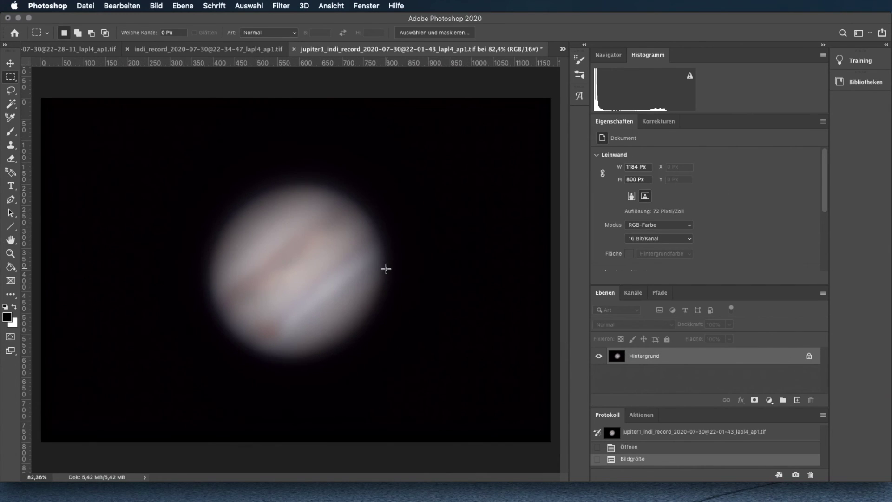
Open Selektiver Scharfzeichner at 500 % strength and reduce its radius.
click(281, 6)
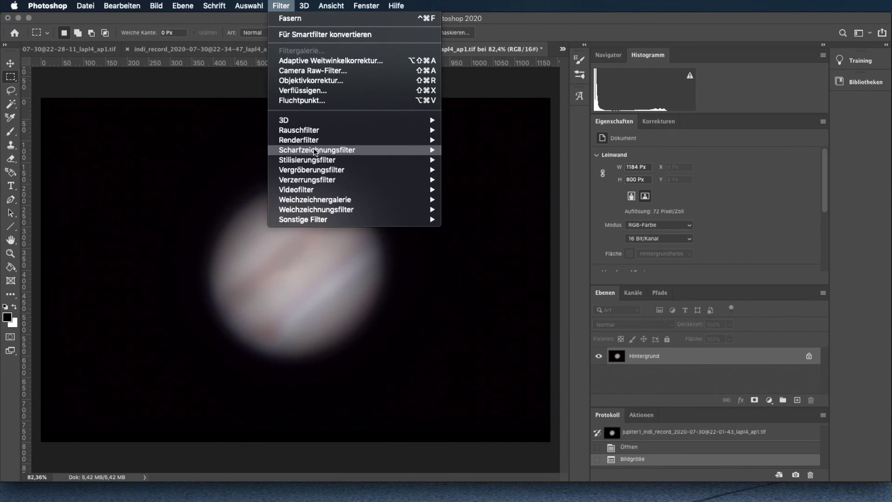
click(557, 231)
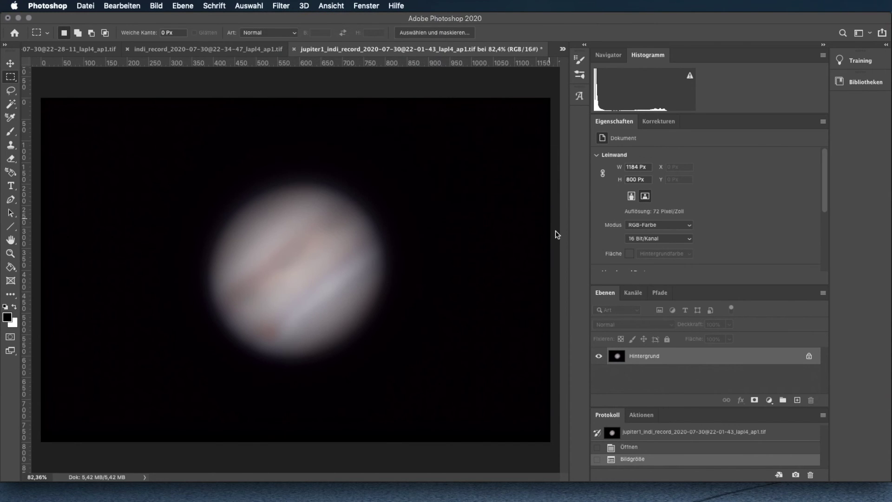
drag(886, 156, 614, 158)
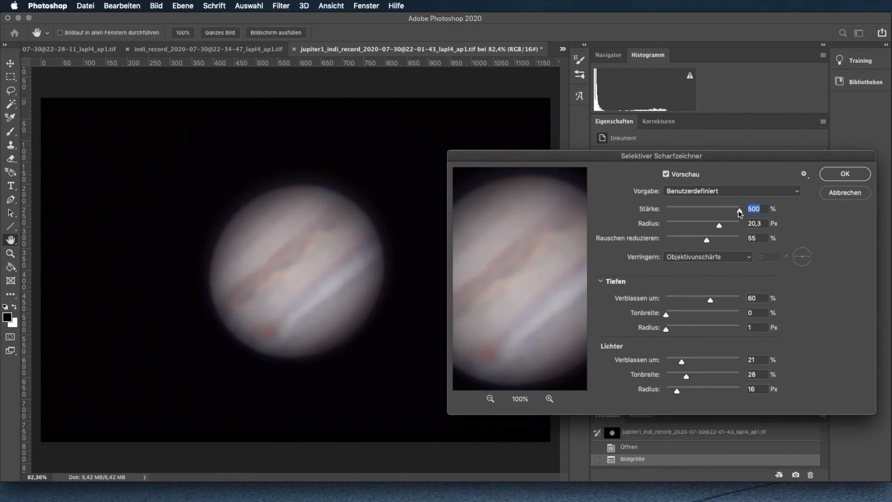
mouse_move(719, 226)
mouse_down()
mouse_move(707, 228)
mouse_move(722, 228)
mouse_up()
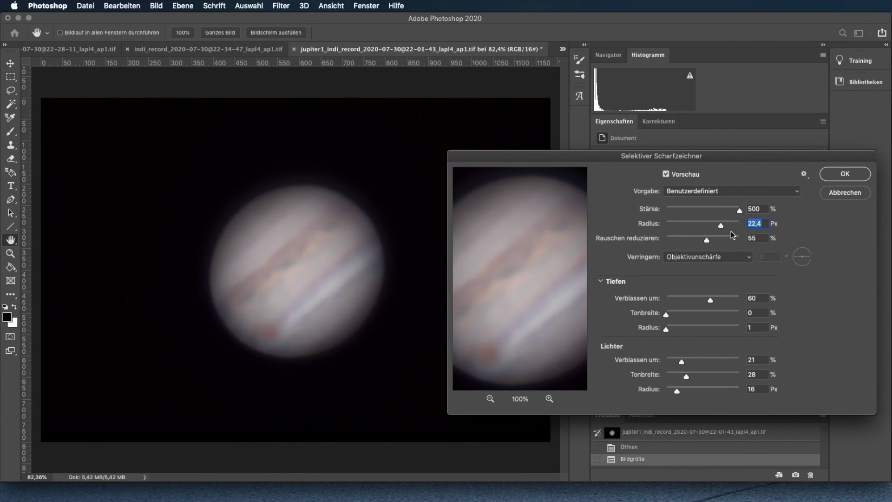
Apply the sharpening and add a Farbton/Sättigung layer with slightly lowered lightness.
click(691, 175)
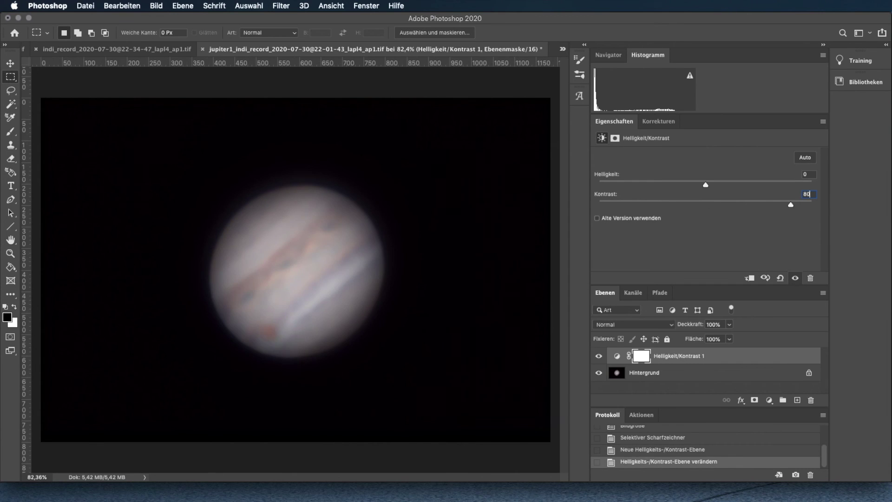
click(769, 401)
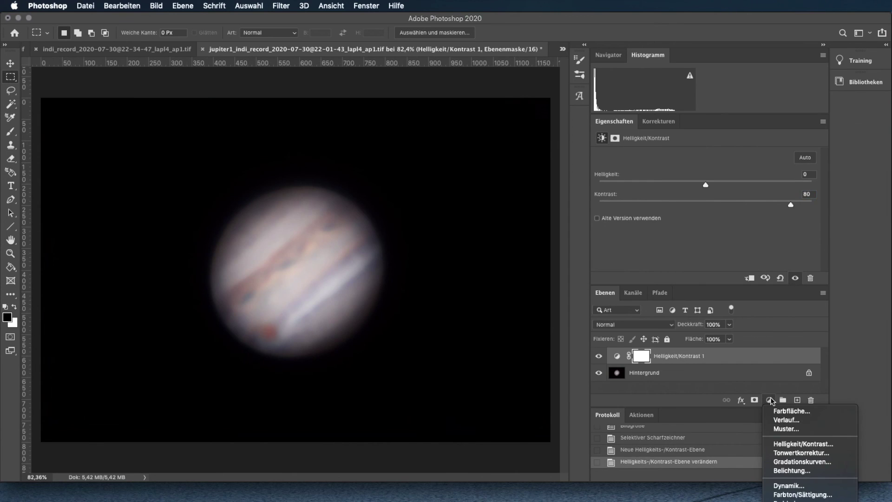
click(798, 468)
drag(706, 232, 702, 237)
Add Belichtung and Gradationskurven adjustment layers, bending the tone curve with a point.
click(769, 400)
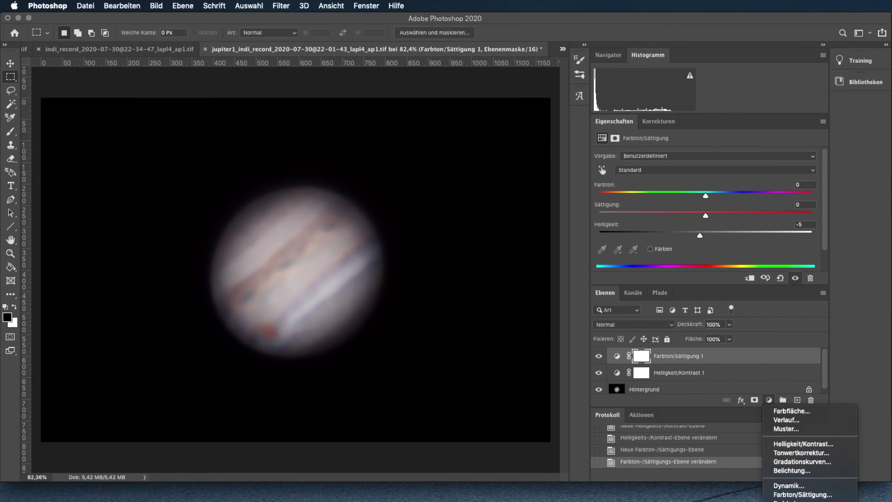
click(790, 469)
click(769, 400)
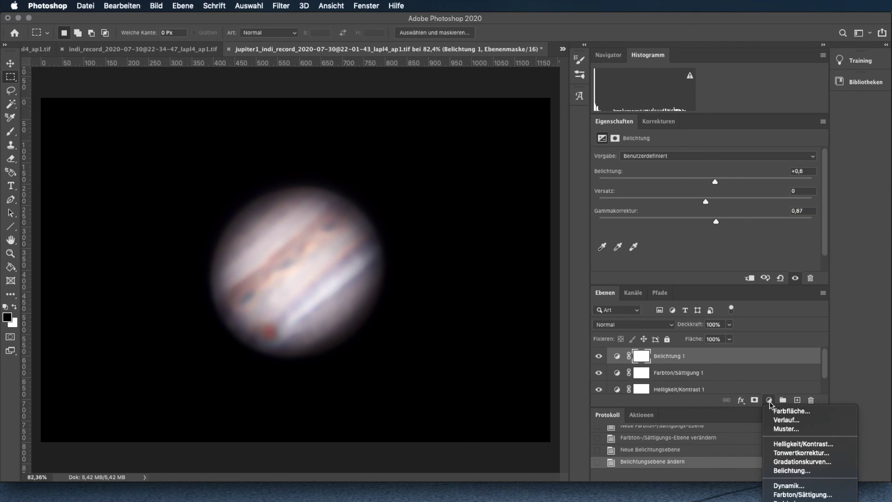
click(790, 459)
click(750, 216)
scroll(759, 202, down, 1)
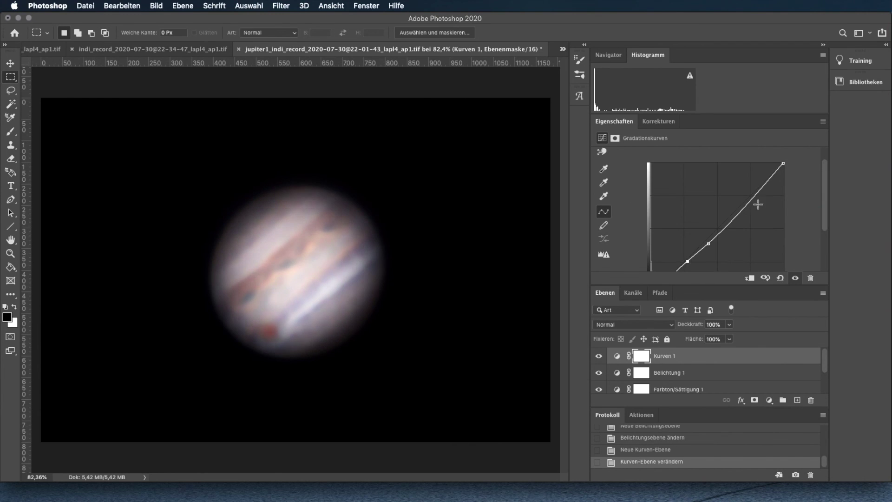
drag(756, 203, 749, 198)
Halve the Jupiter image to 50 %, giving 592x400 px.
click(156, 5)
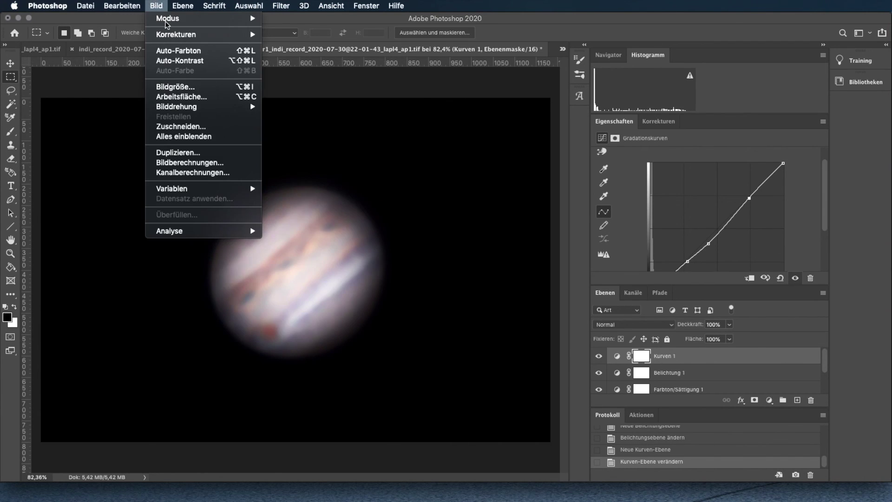
click(190, 89)
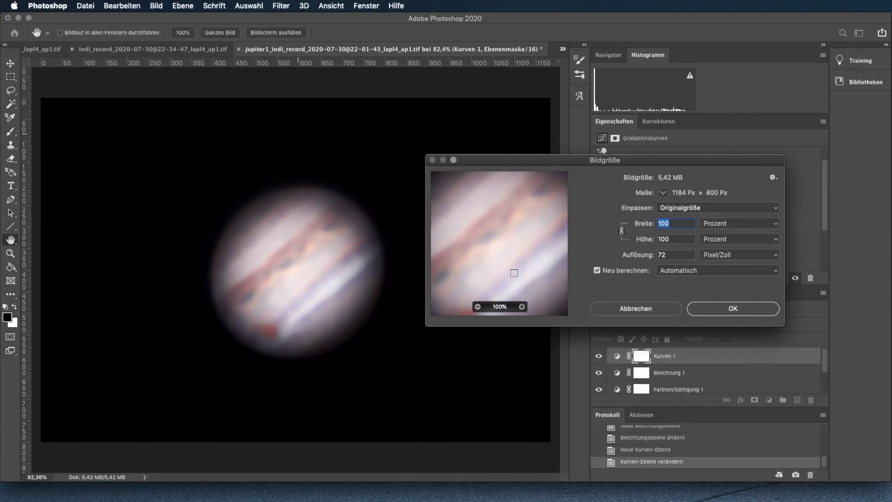
text(50)
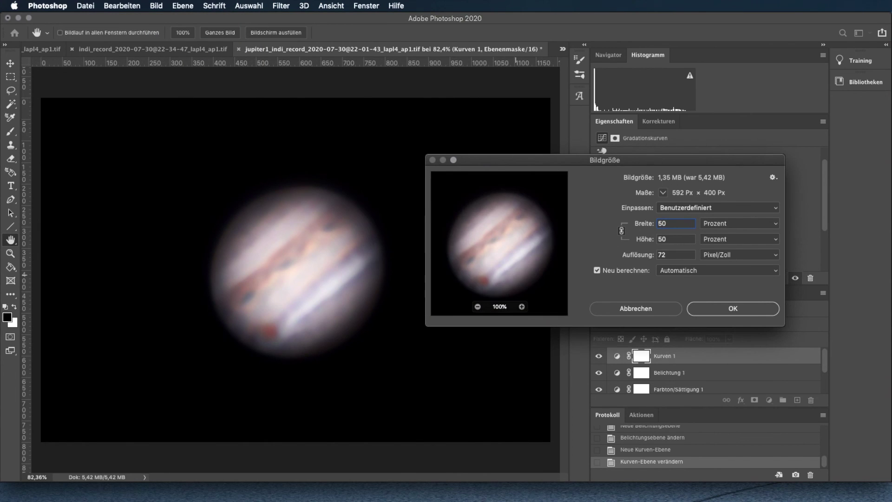
key(Return)
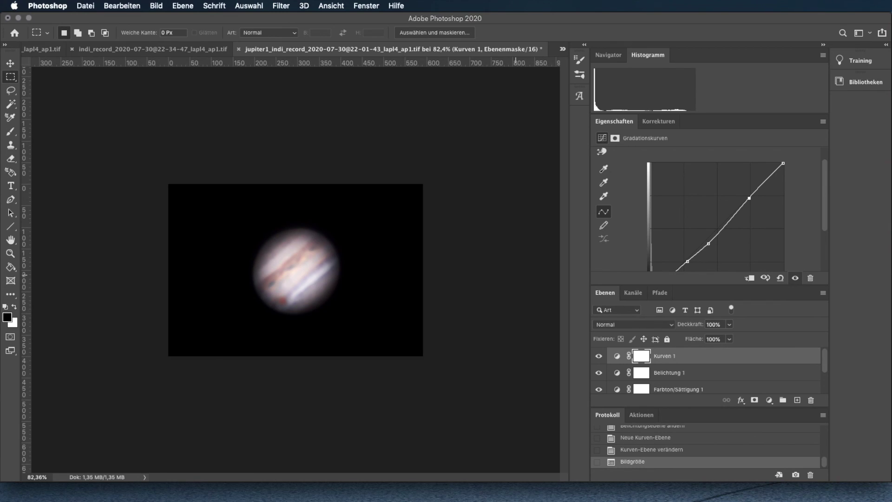
Show and read through the Omegon veLOX 178 C Specifications.
scroll(615, 359, down, 2)
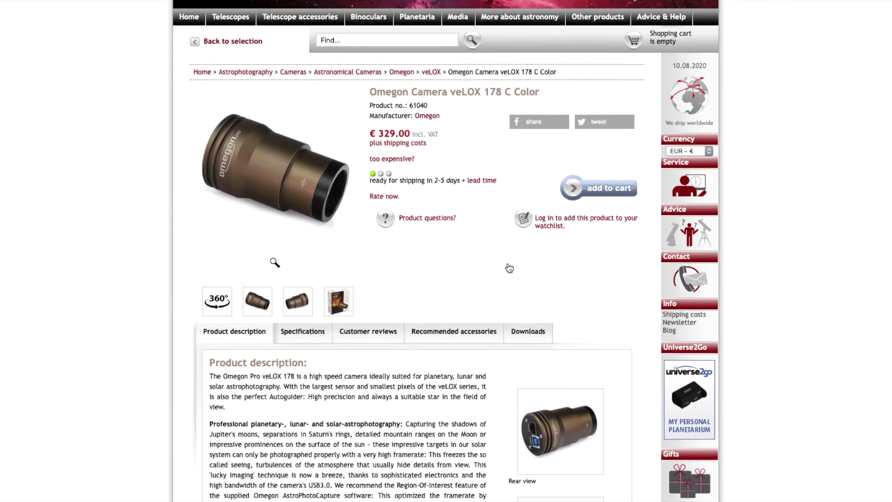
scroll(508, 265, down, 5)
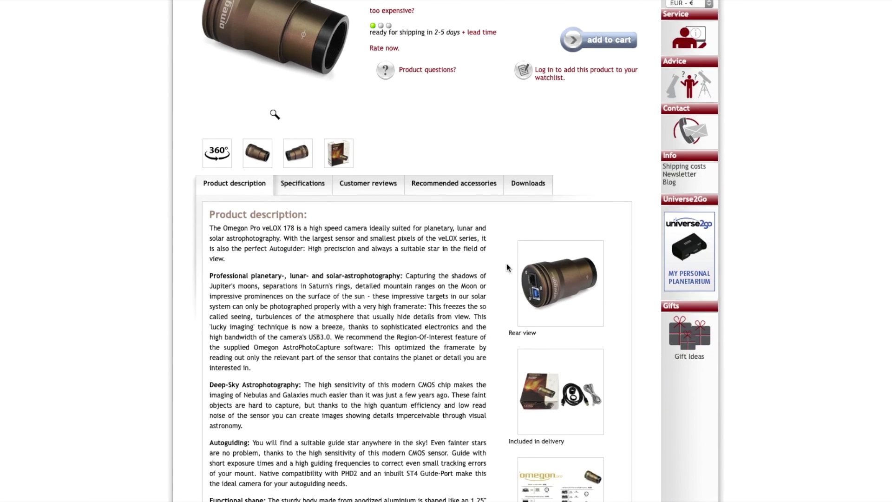
click(302, 135)
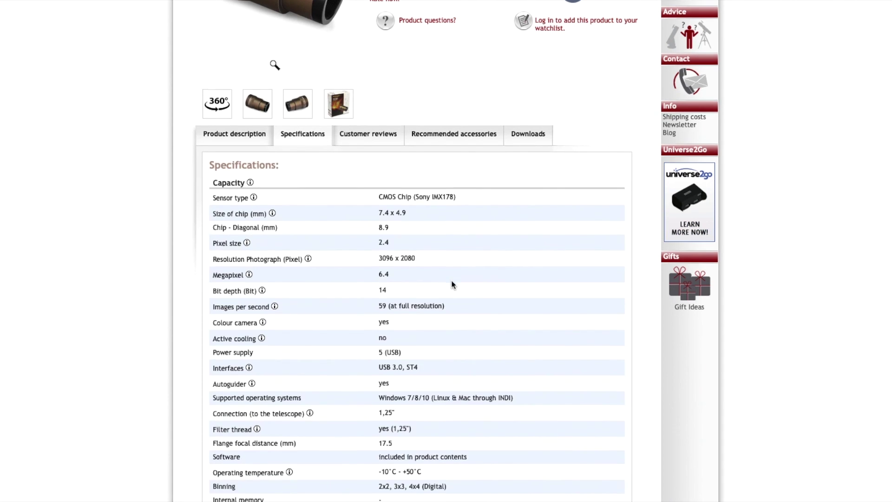
scroll(451, 281, down, 2)
scroll(452, 285, down, 5)
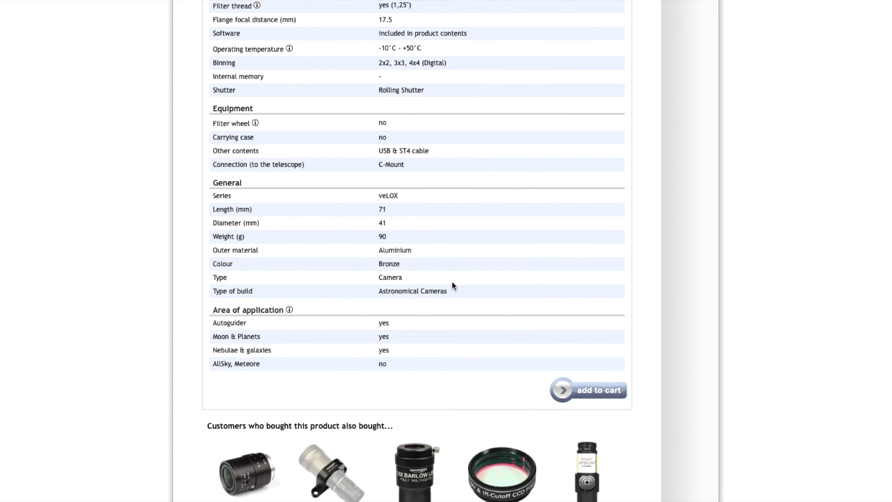
Add the veLOX 178 C camera (€329.00) to the cart and return to Astroshop's home page.
click(605, 391)
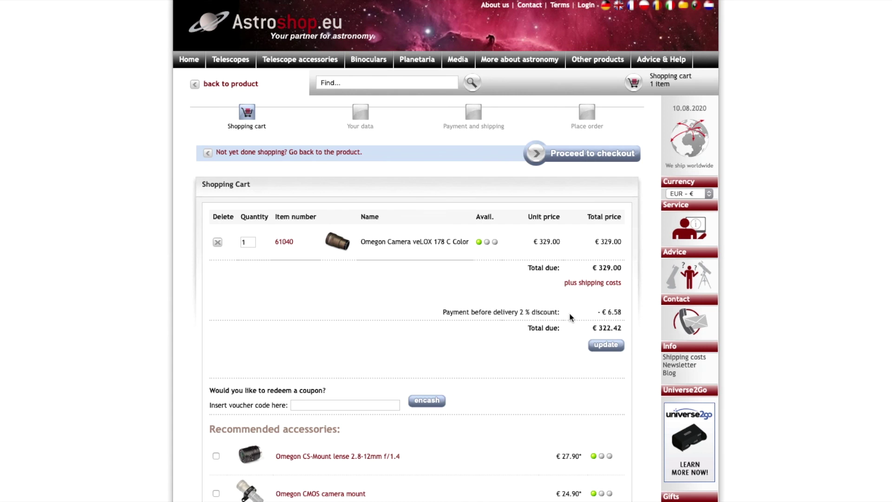
click(297, 21)
scroll(536, 269, down, 7)
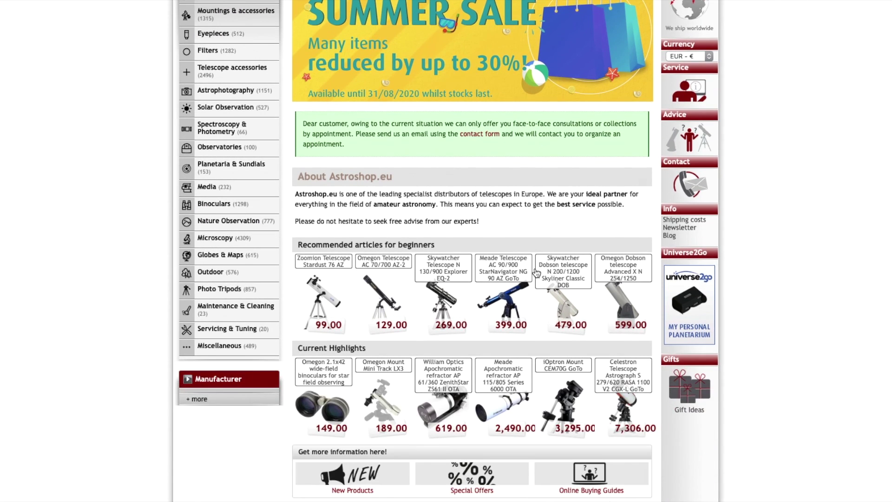